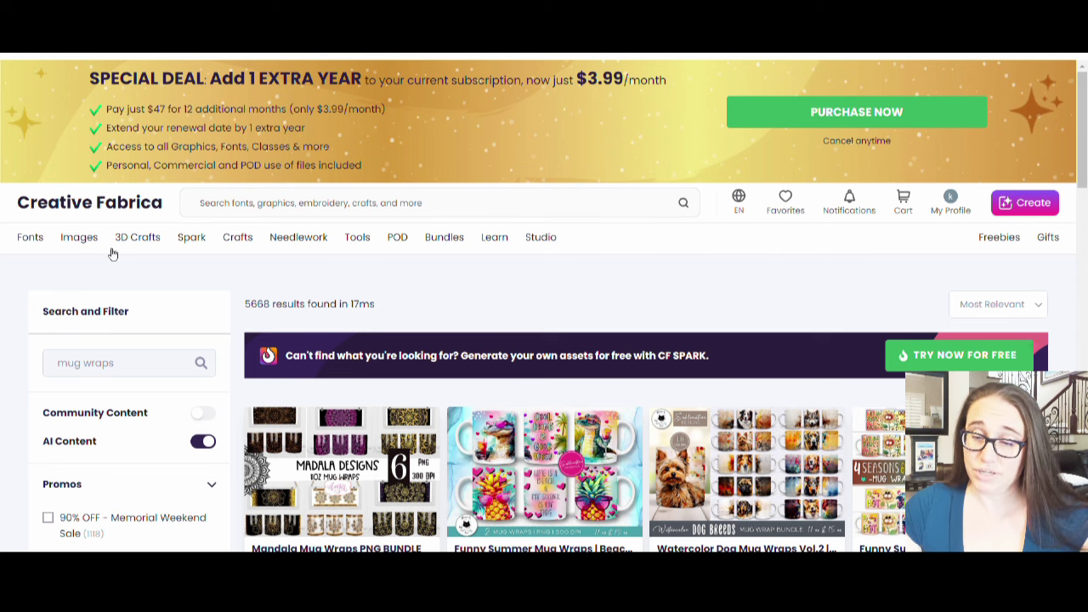
Step: Examine the mug wrap search results on Creative Fabrica, comparing the design styles and mug sizes offered
scroll(705, 253, "down", 3)
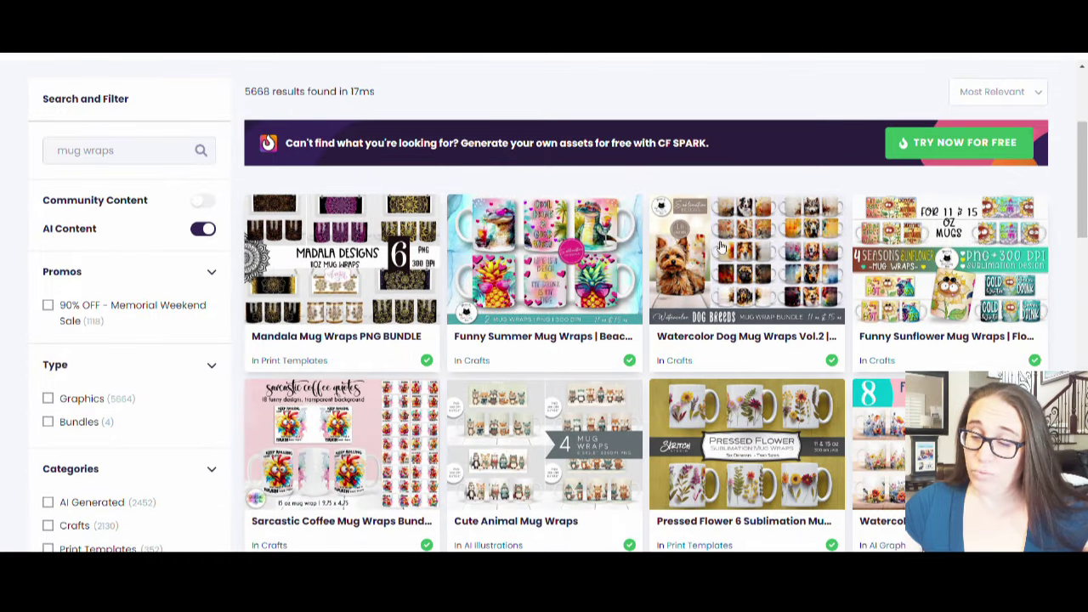
scroll(706, 238, "down", 1)
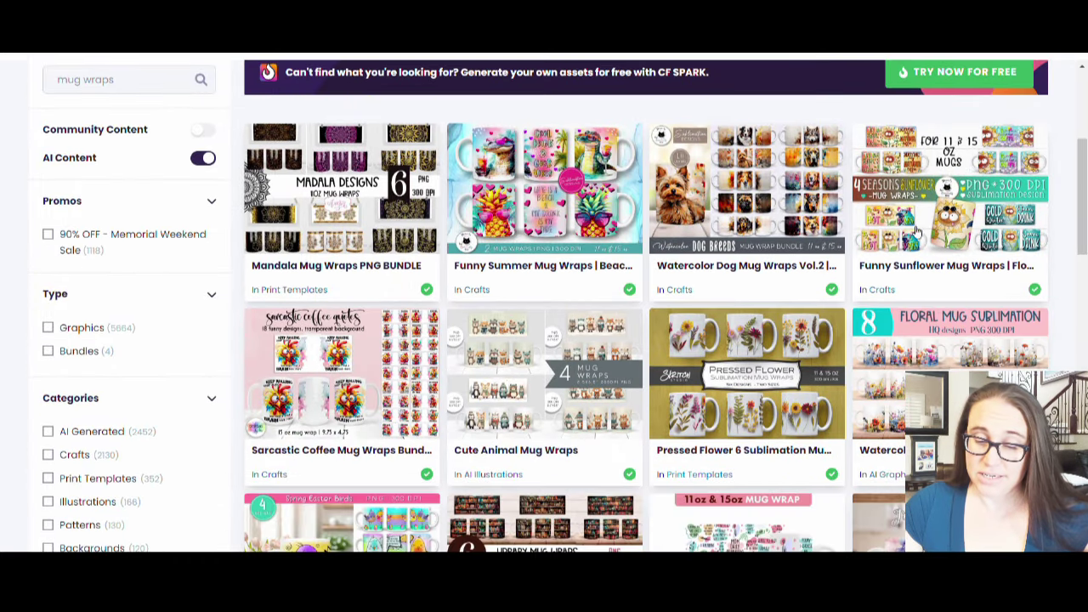
scroll(595, 212, "down", 2)
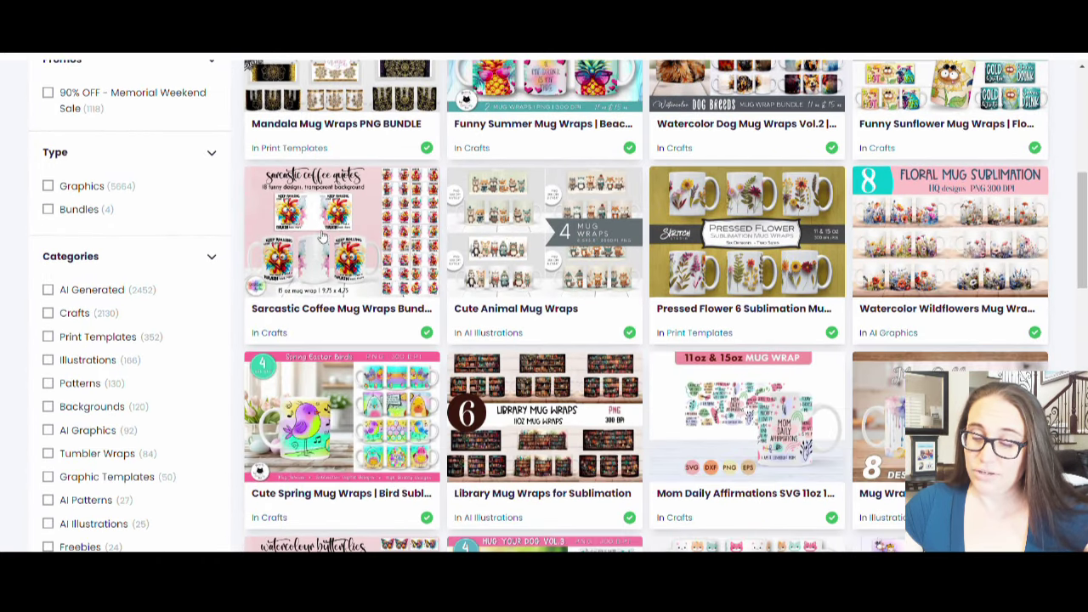
scroll(382, 242, "down", 5)
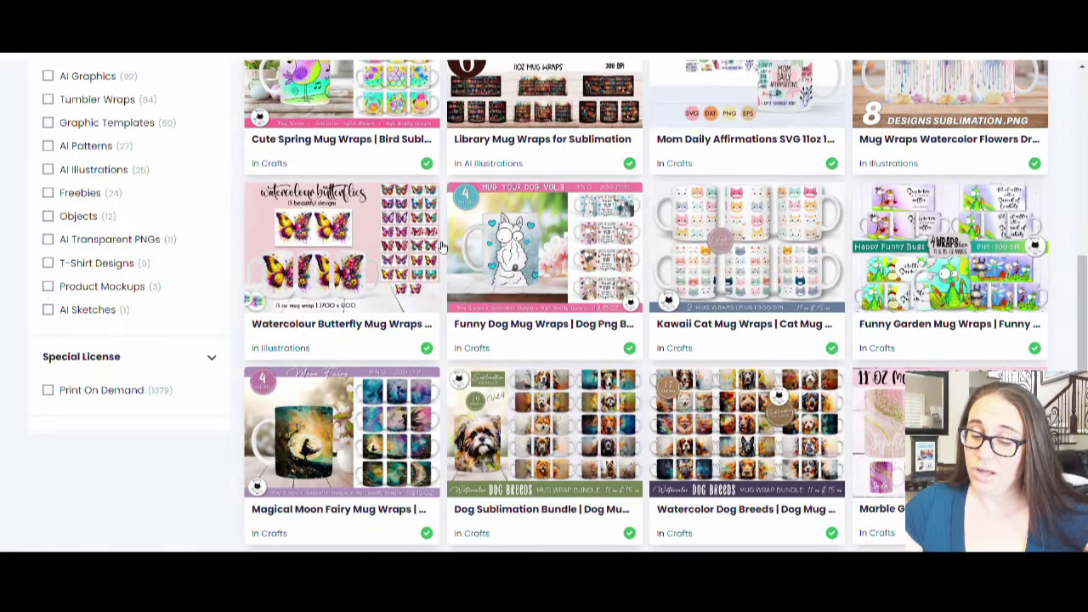
scroll(441, 246, "down", 2)
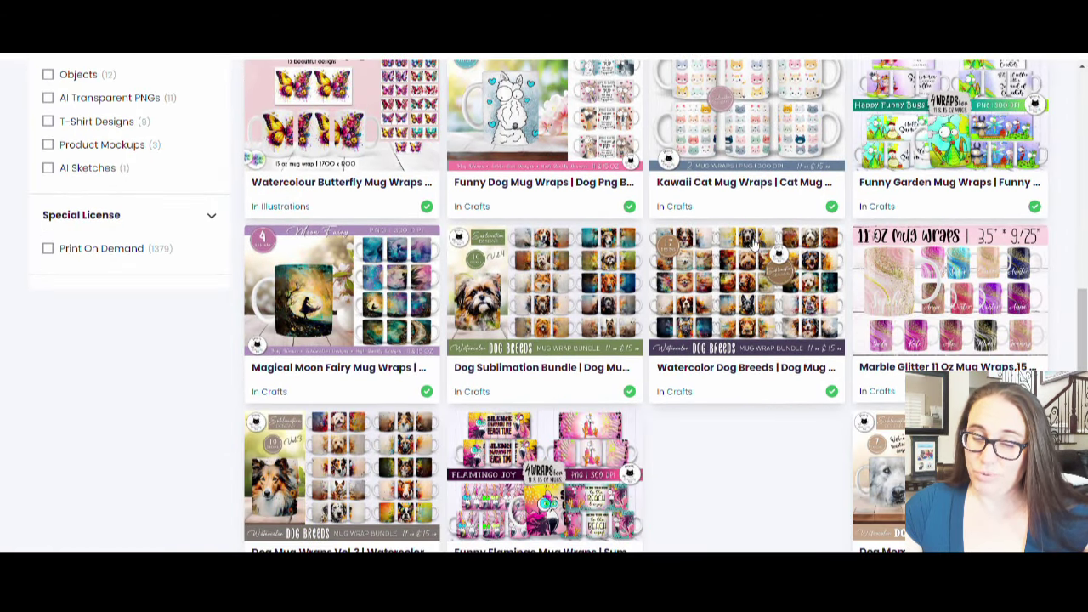
scroll(754, 244, "up", 3)
scroll(736, 229, "down", 2)
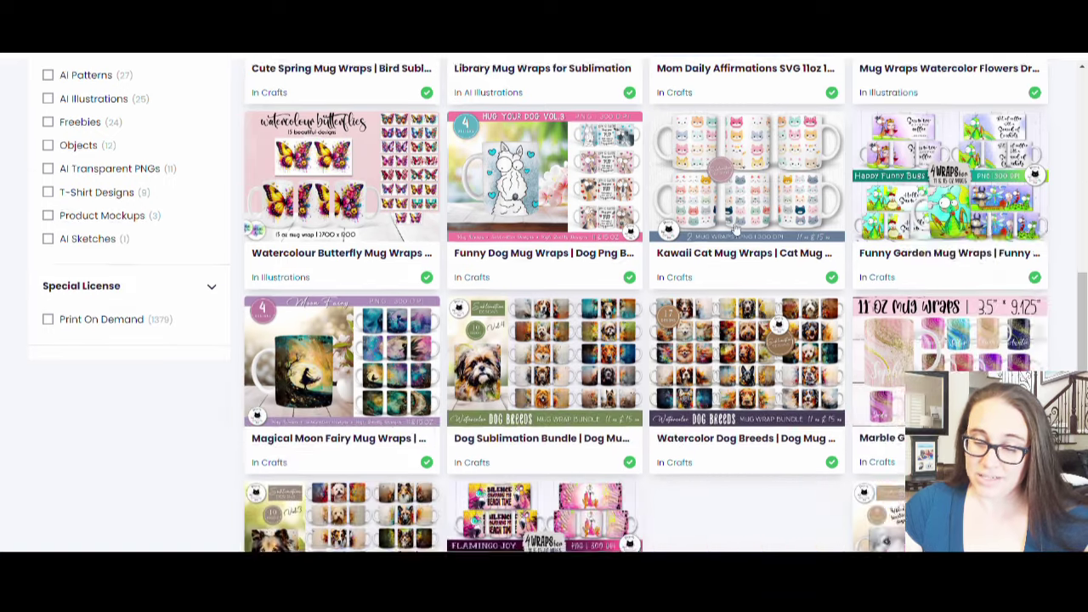
scroll(736, 229, "down", 3)
scroll(916, 187, "down", 2)
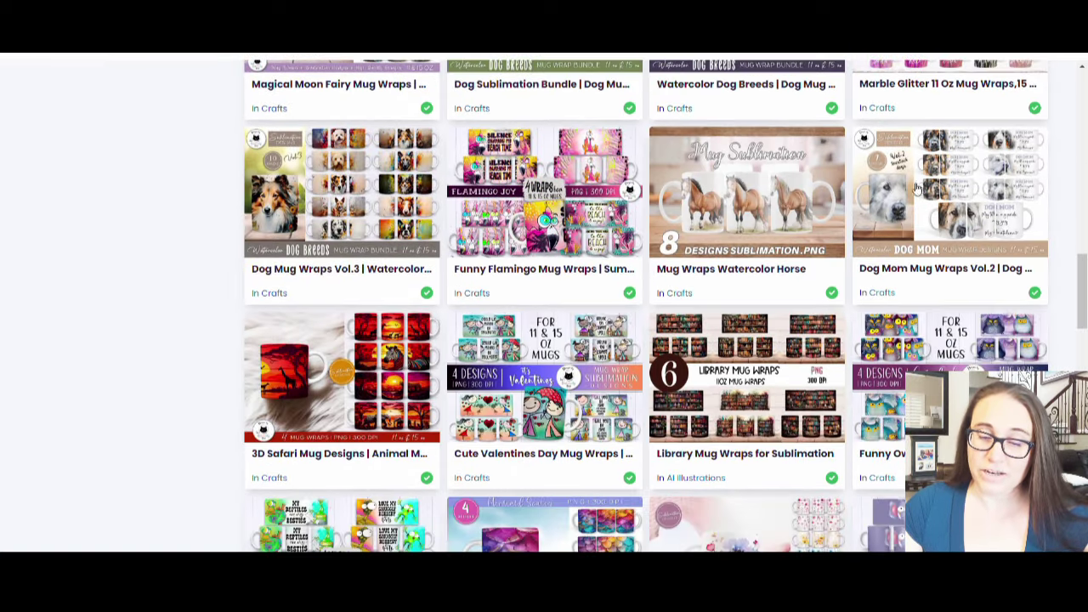
scroll(822, 215, "down", 1)
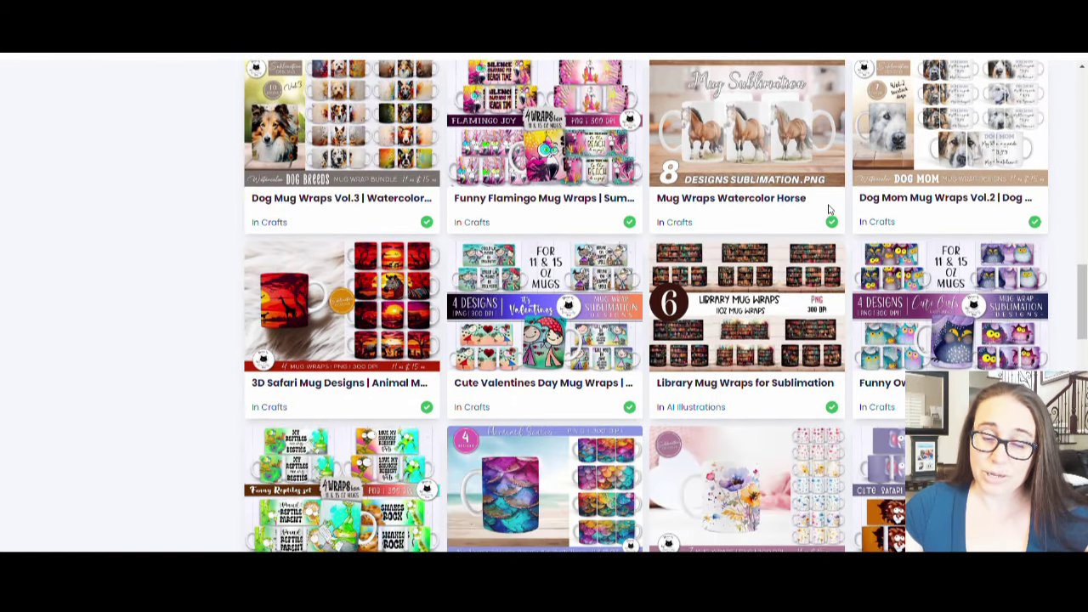
scroll(834, 208, "down", 1)
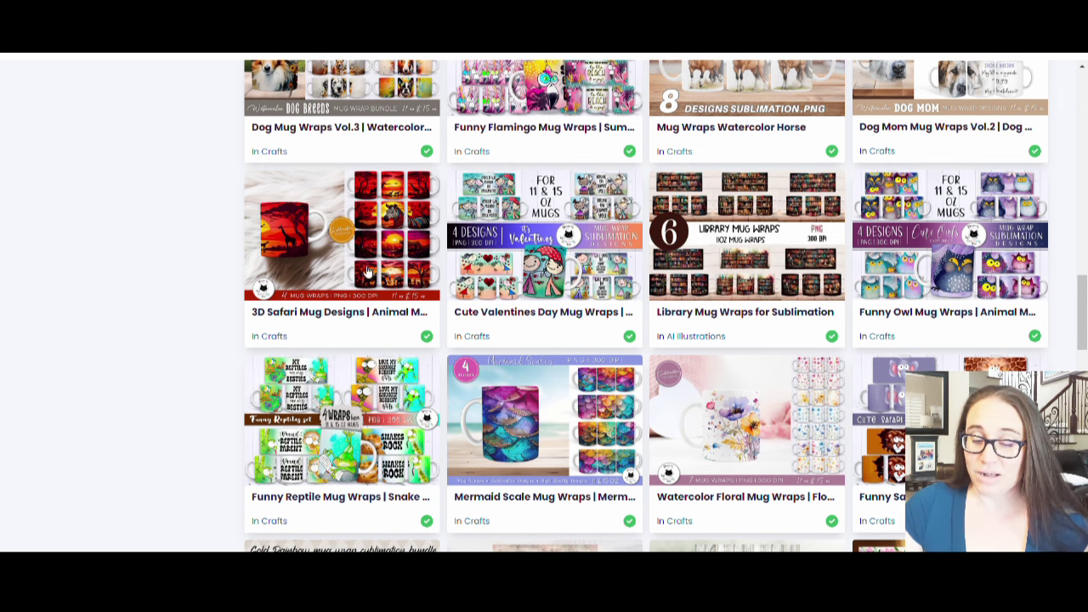
scroll(401, 246, "up", 1)
scroll(401, 255, "up", 2)
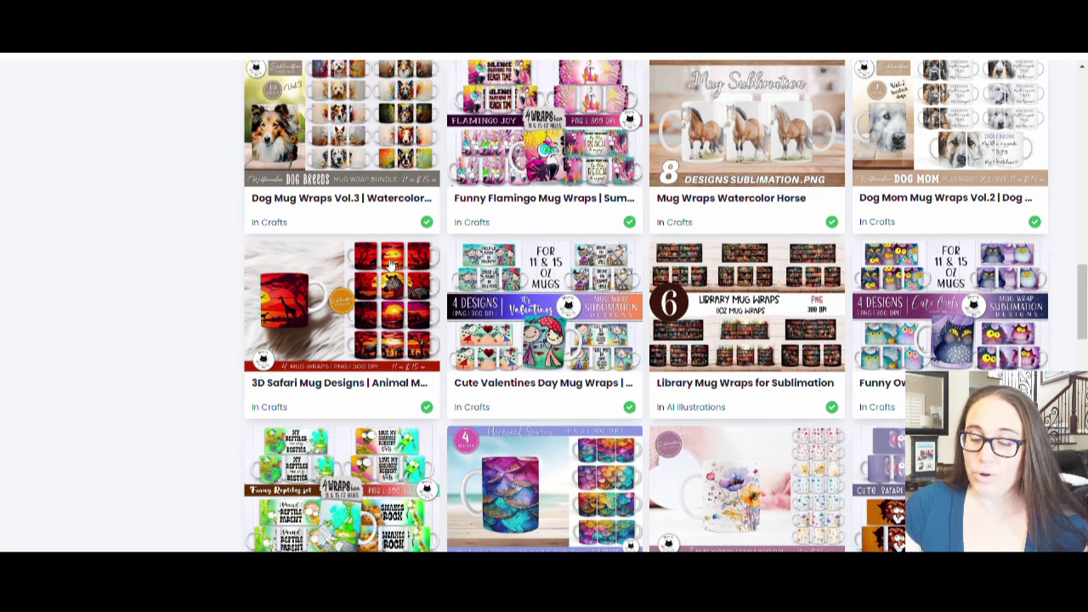
scroll(782, 148, "down", 3)
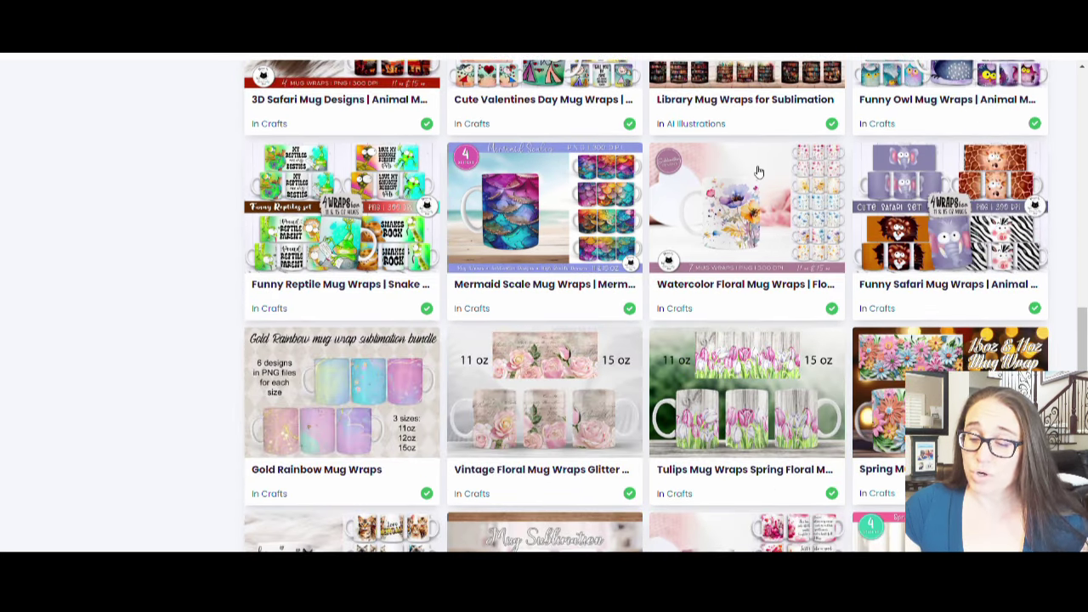
scroll(759, 172, "down", 2)
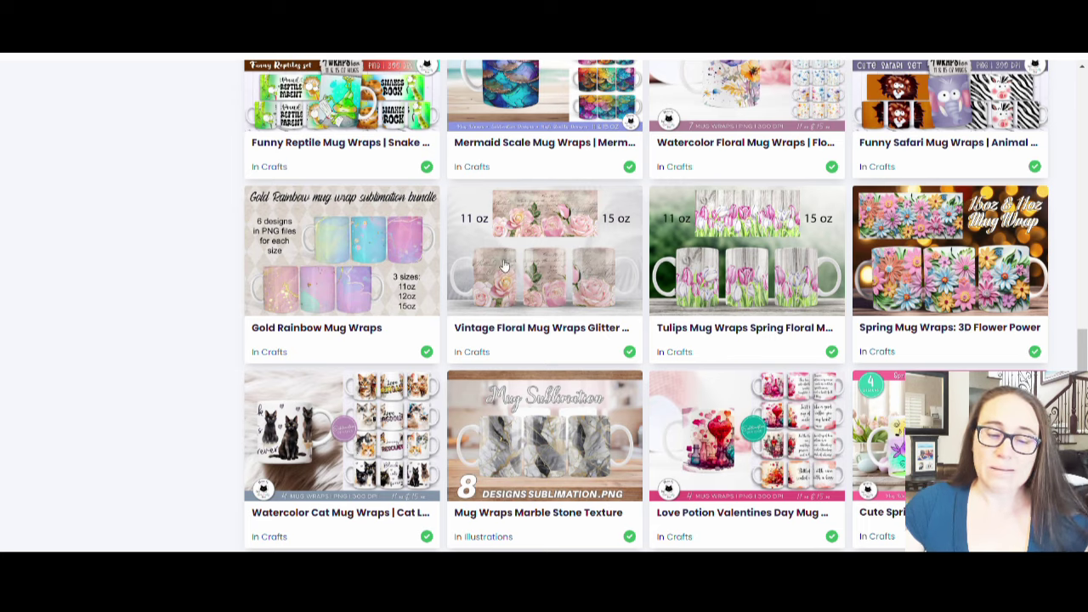
scroll(504, 266, "down", 1)
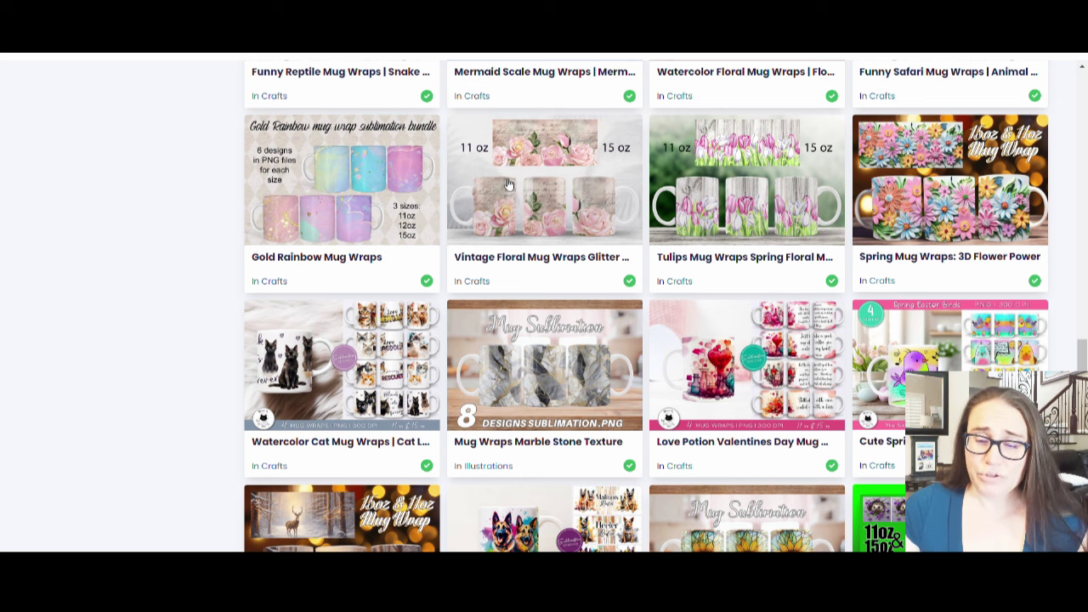
scroll(510, 185, "down", 2)
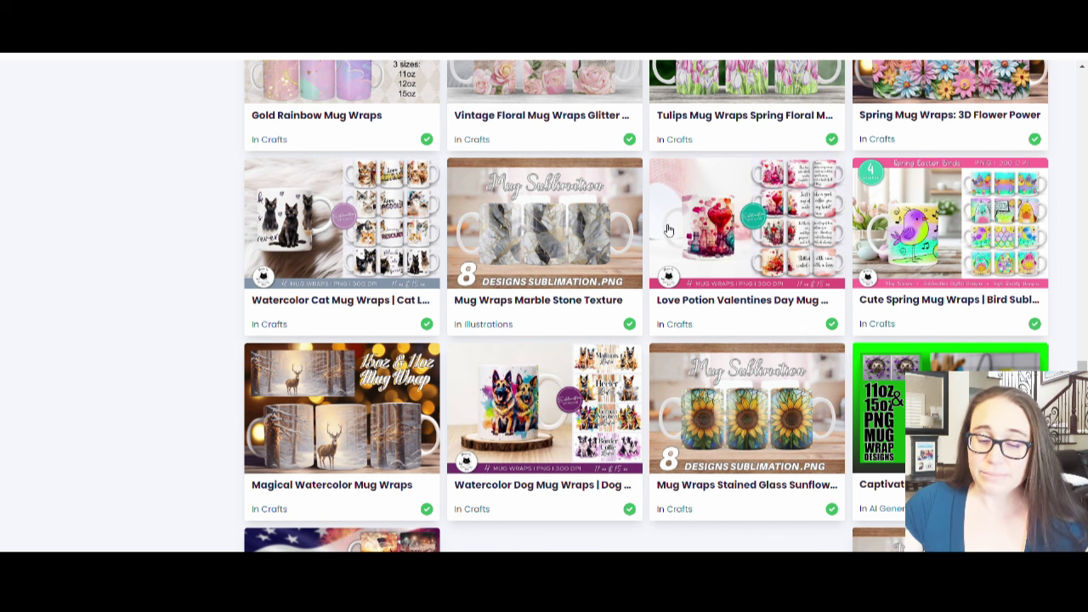
scroll(342, 85, "up", 1)
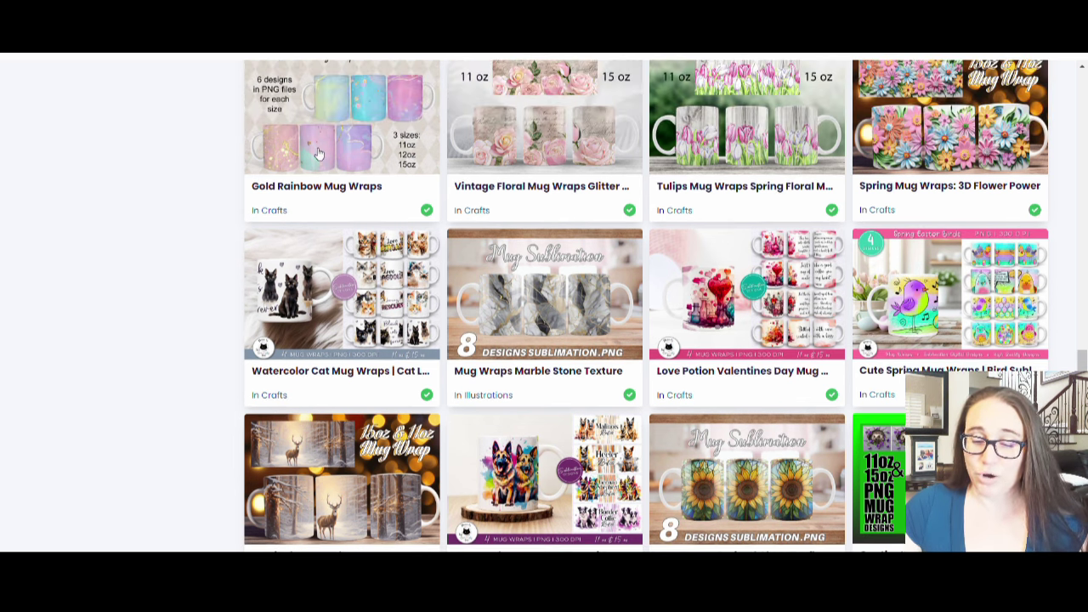
scroll(537, 316, "down", 4)
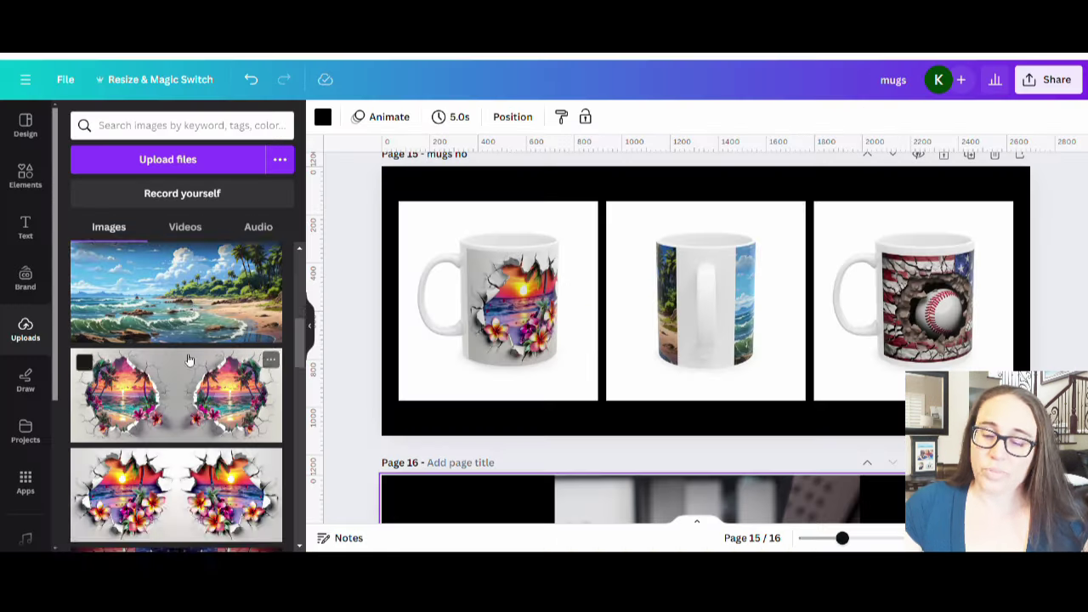
Step: Switch to the Canva mugs design and compare the uploaded wrap images with the mug mockups on pages 15 and 14
scroll(189, 359, "up", 1)
scroll(191, 355, "down", 2)
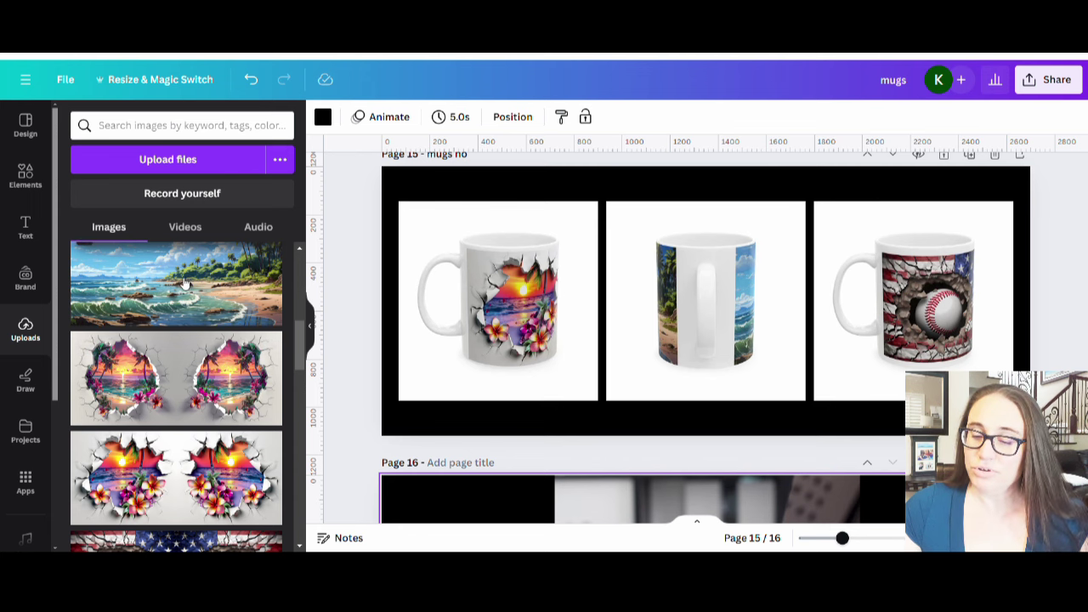
scroll(181, 286, "down", 1)
scroll(170, 382, "down", 2)
scroll(134, 509, "up", 1)
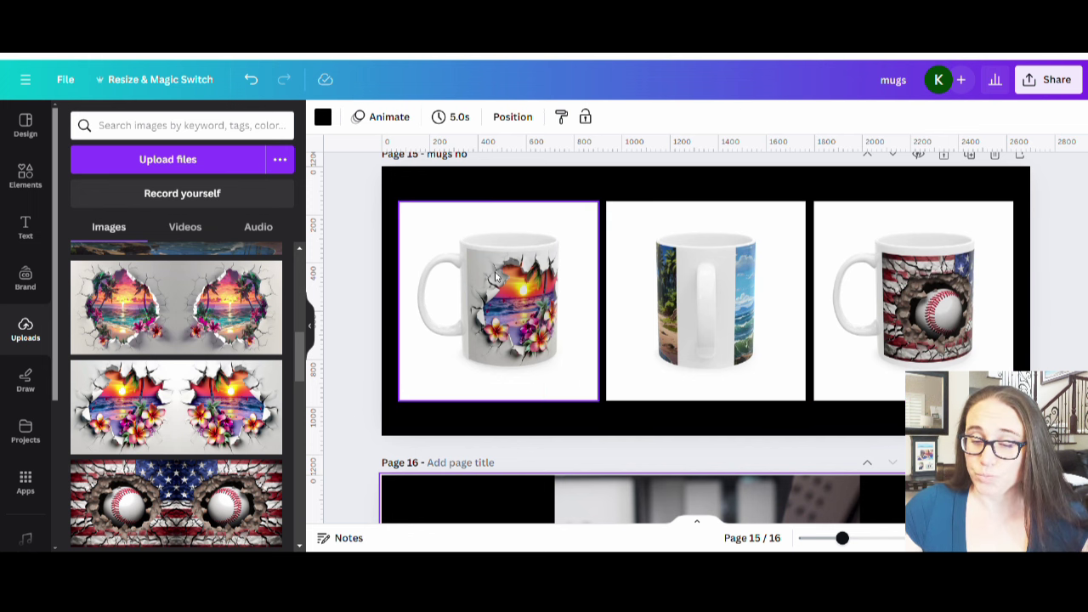
scroll(498, 275, "up", 4)
scroll(238, 362, "up", 5)
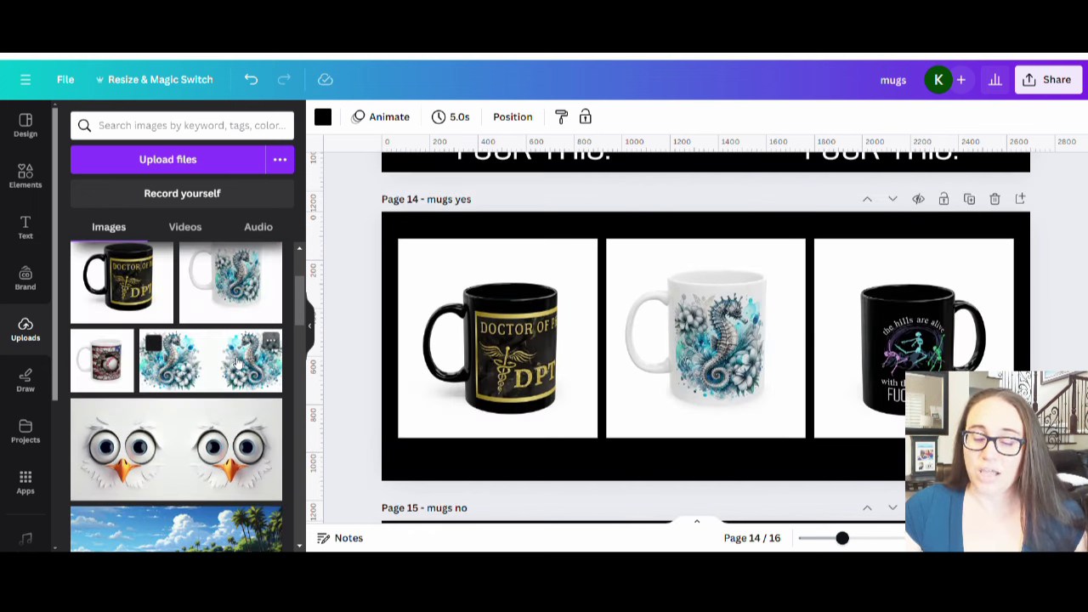
scroll(238, 361, "up", 3)
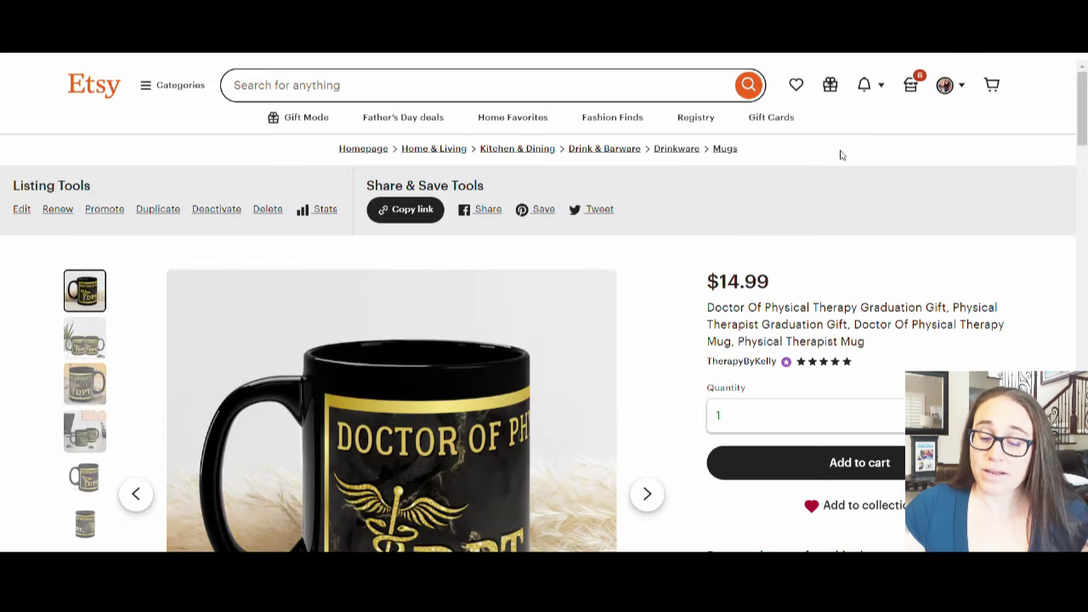
Step: Switch to the Etsy listing for the Doctor Of Physical Therapy mug and view its second, third and fourth photos
scroll(841, 179, "down", 2)
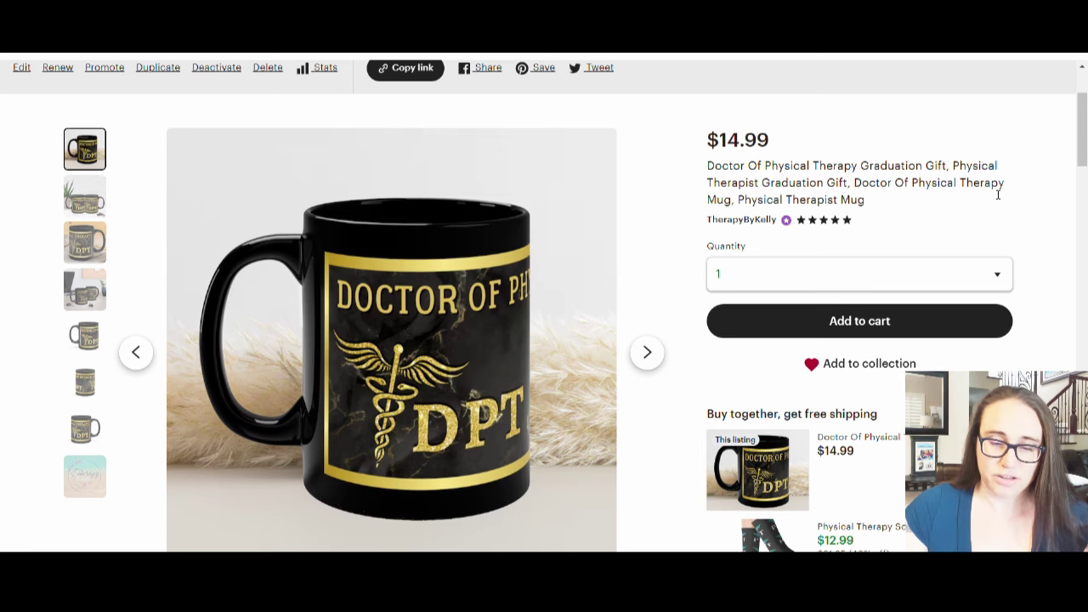
left_click(85, 198)
scroll(170, 219, "down", 1)
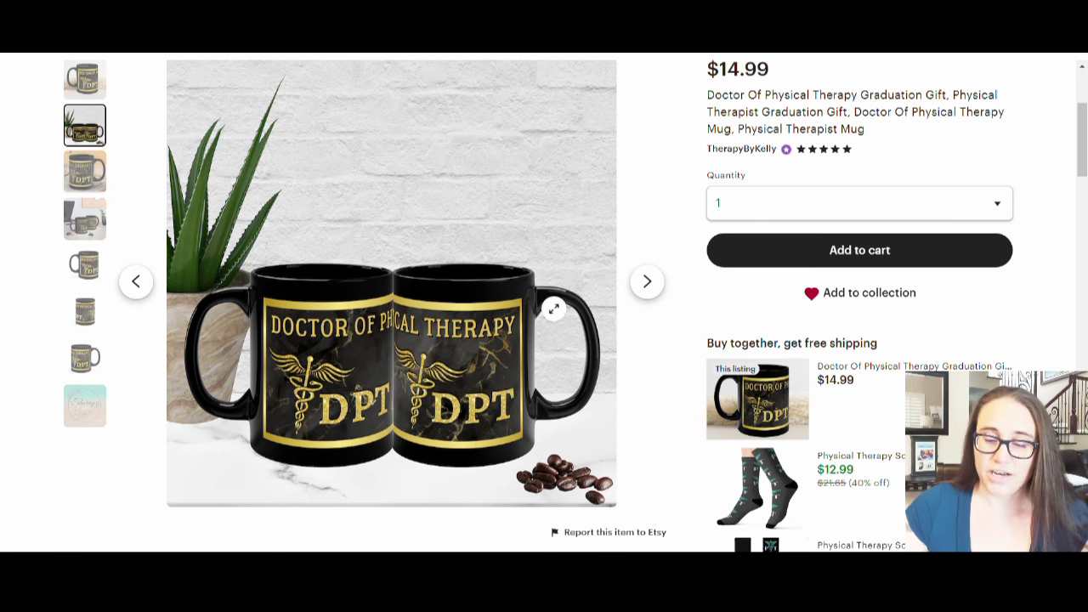
left_click(84, 168)
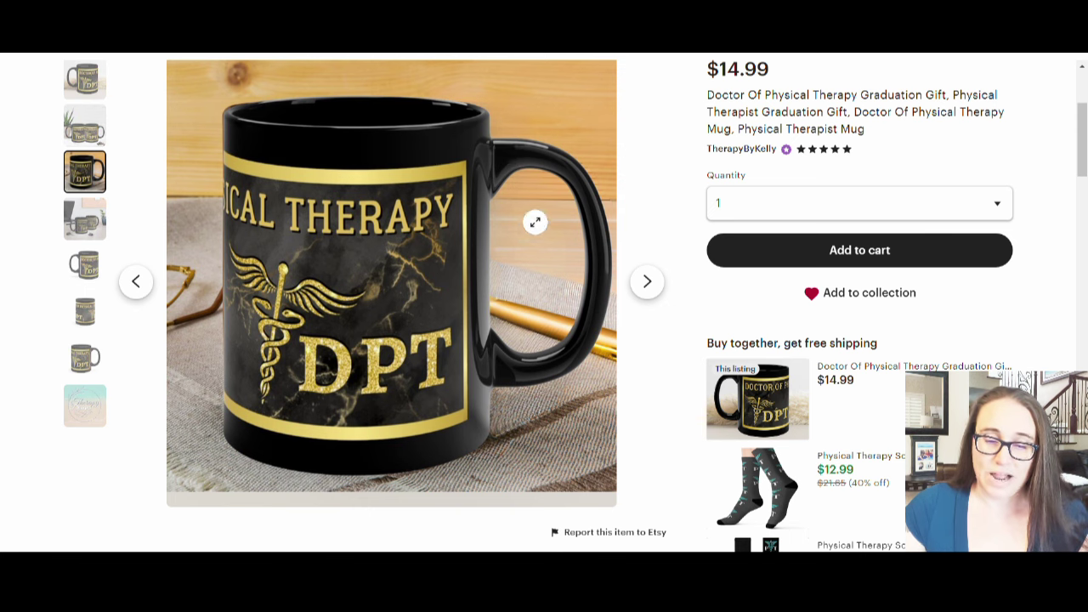
left_click(104, 225)
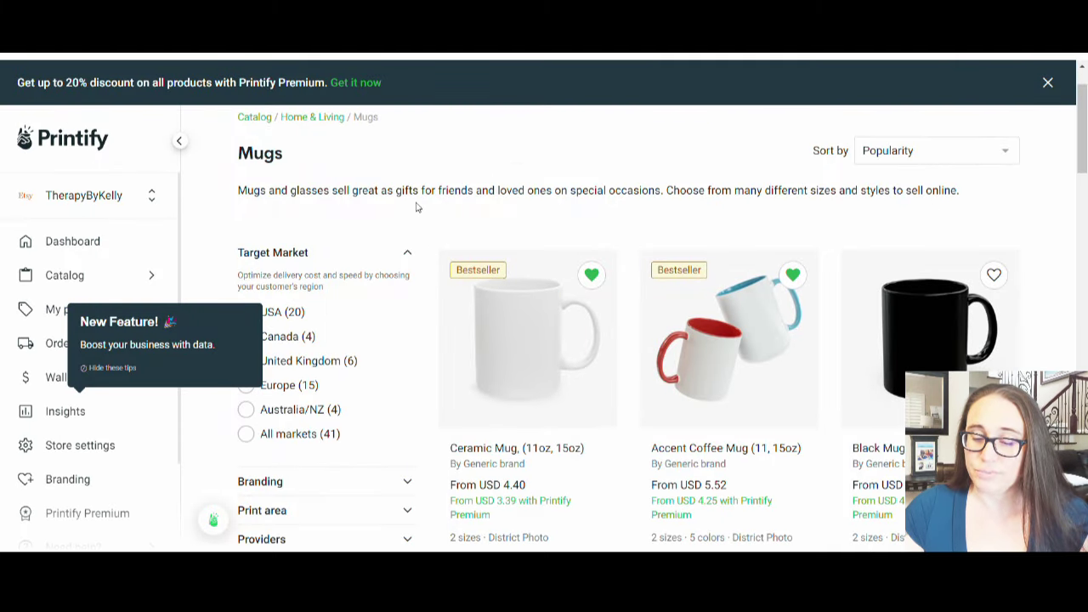
Step: Switch to Printify, browse the mug catalog and open the product details of the Black Mug (11oz, 15oz)
scroll(595, 221, "down", 2)
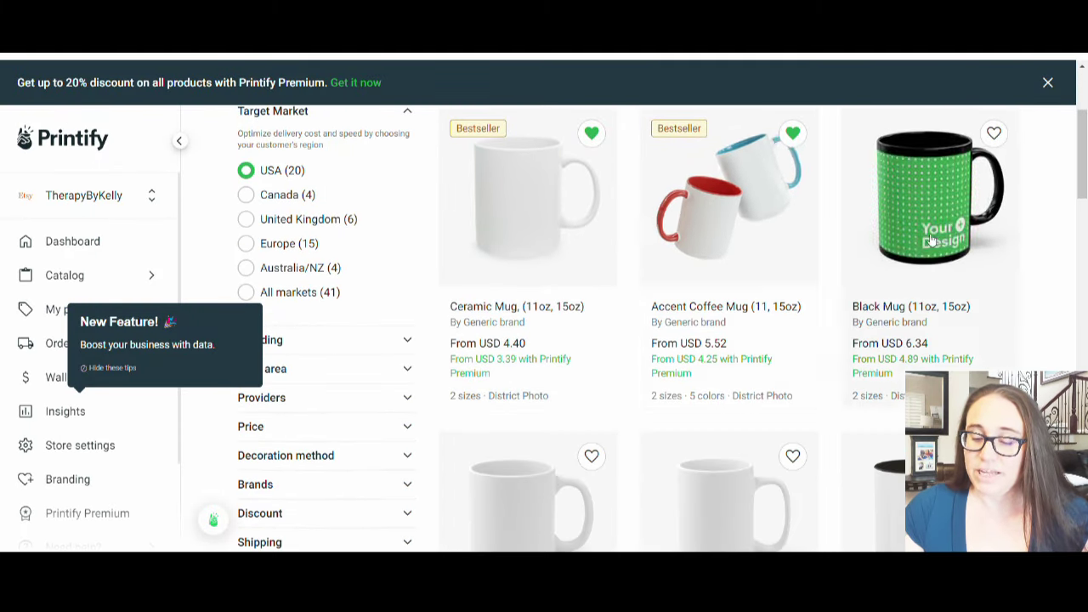
scroll(764, 243, "down", 4)
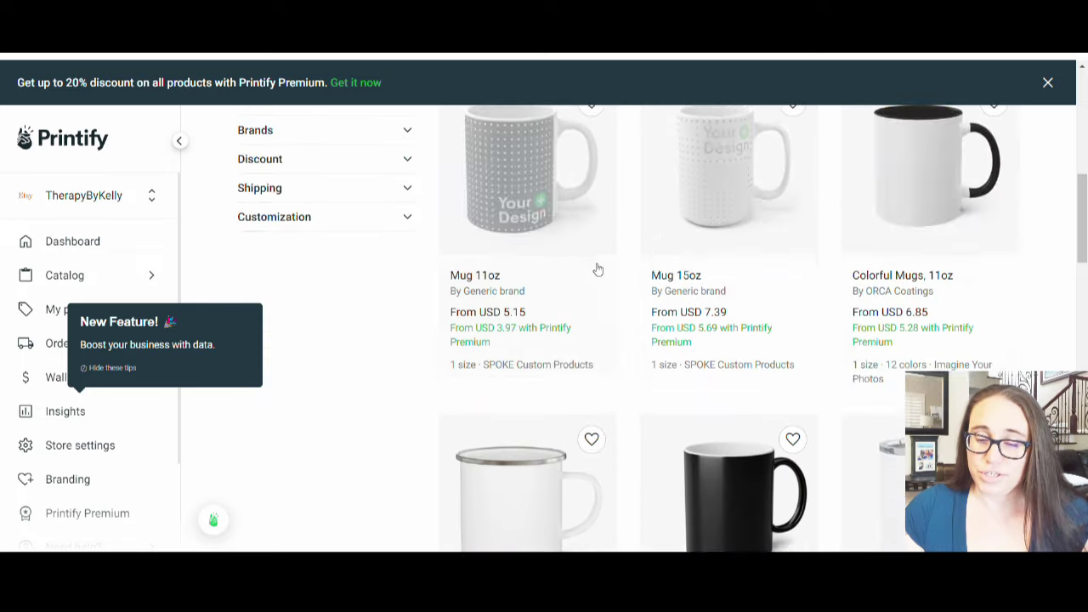
scroll(597, 270, "down", 5)
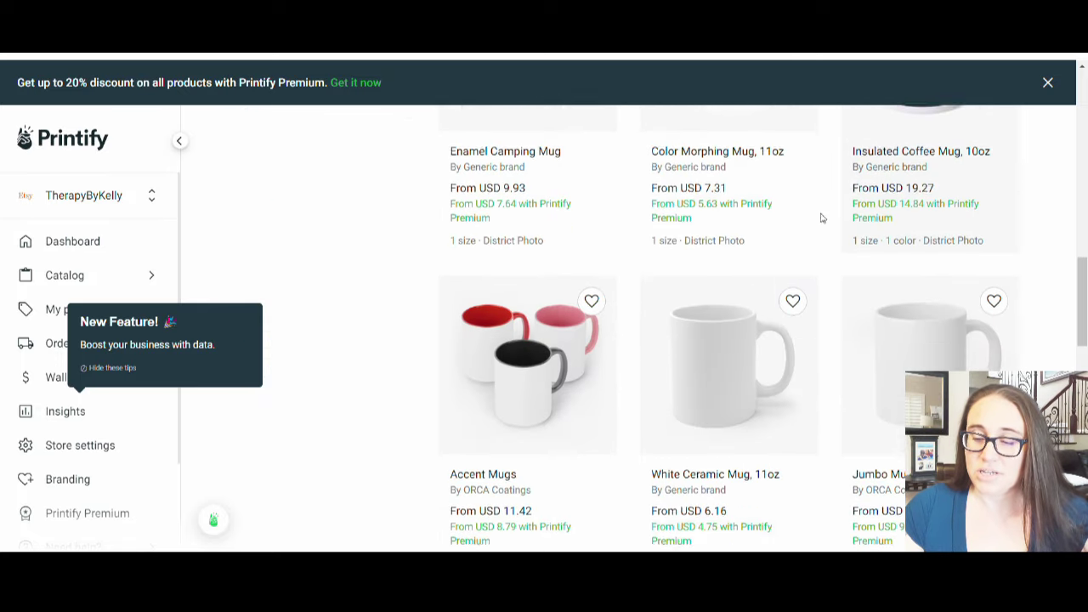
scroll(723, 253, "down", 1)
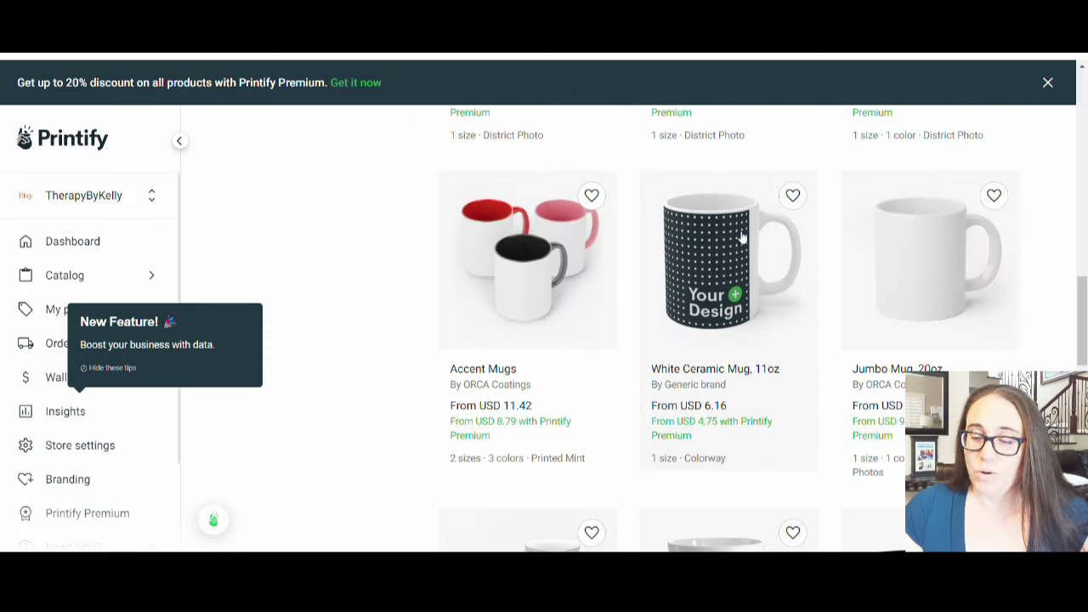
scroll(742, 238, "up", 7)
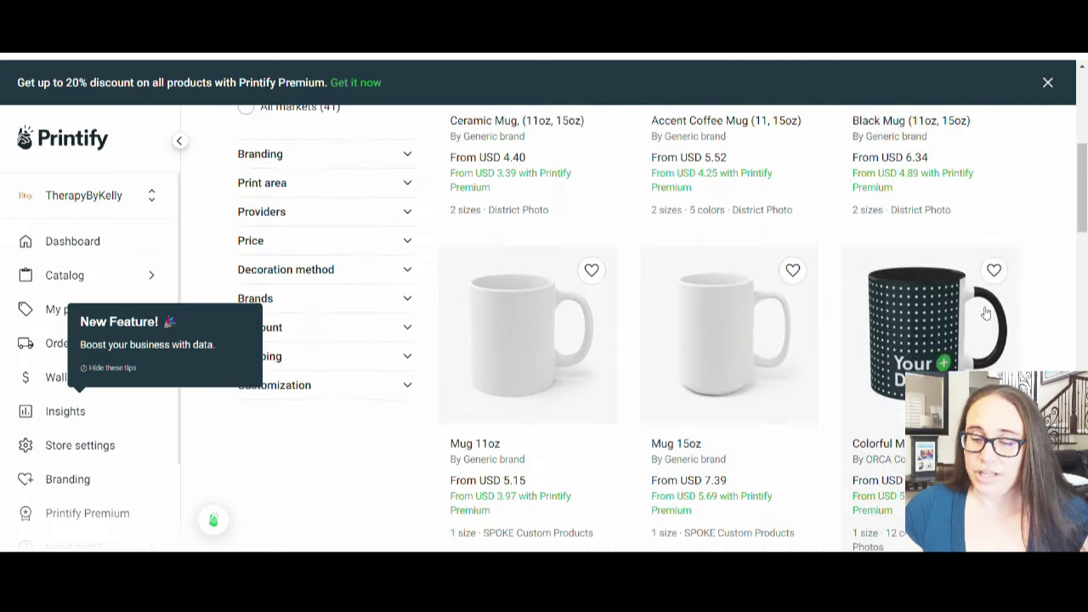
scroll(985, 314, "up", 2)
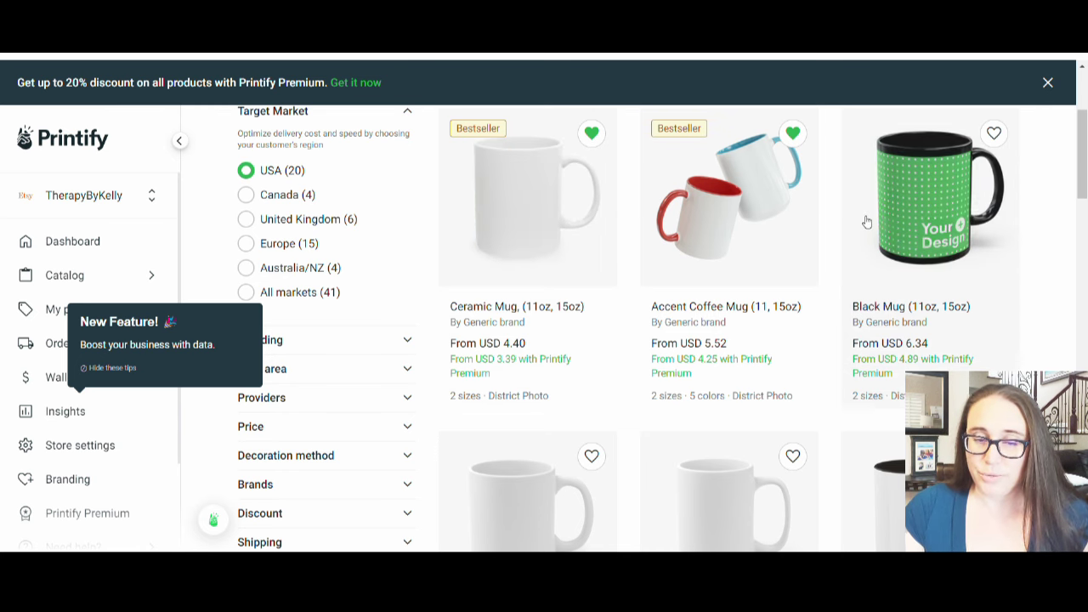
left_click(911, 220)
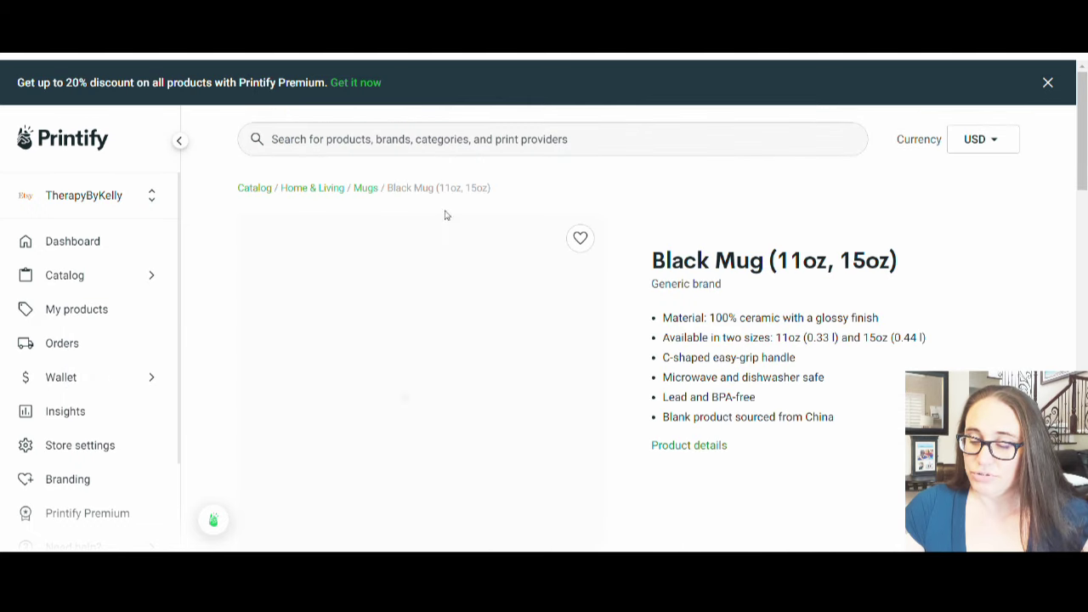
scroll(680, 289, "down", 3)
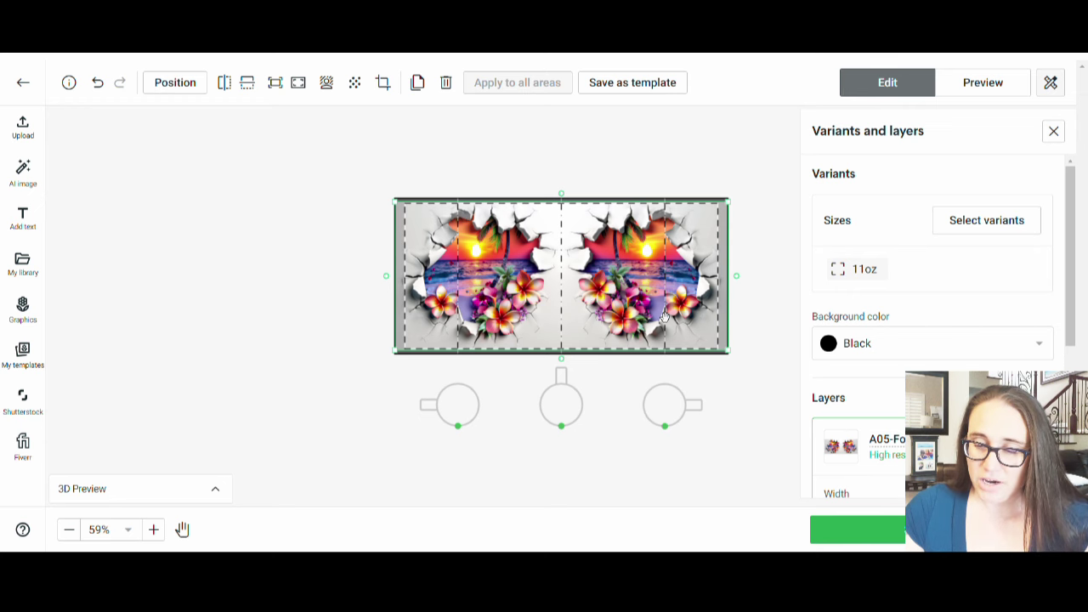
Step: Shrink the sunset flower wrap to about the dashed safe area of the 11oz mug and centre it on the print area
left_click_drag(646, 311, 646, 312)
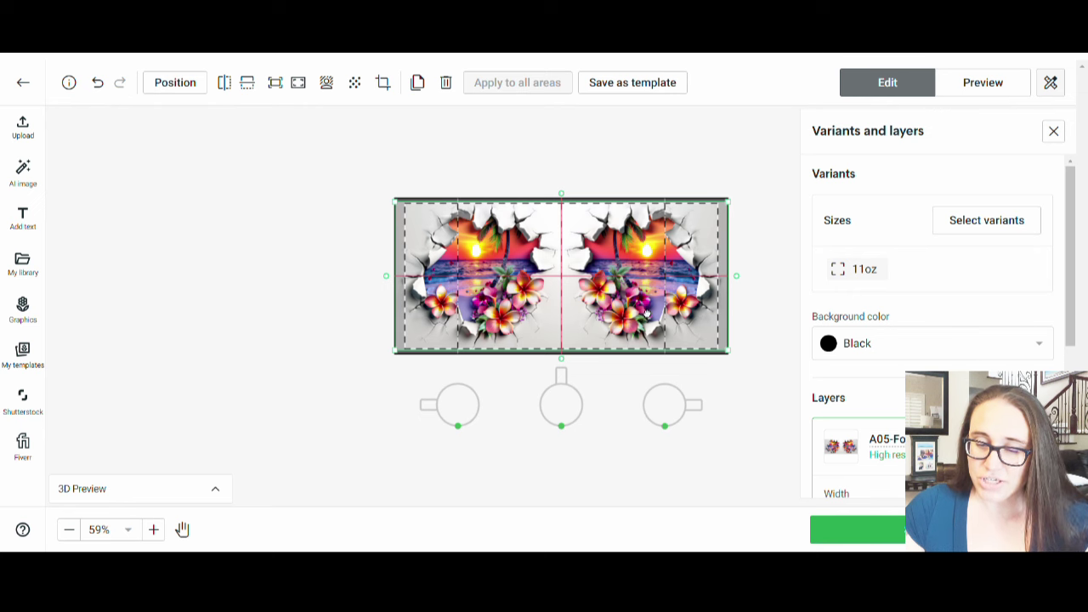
left_click_drag(729, 203, 720, 211)
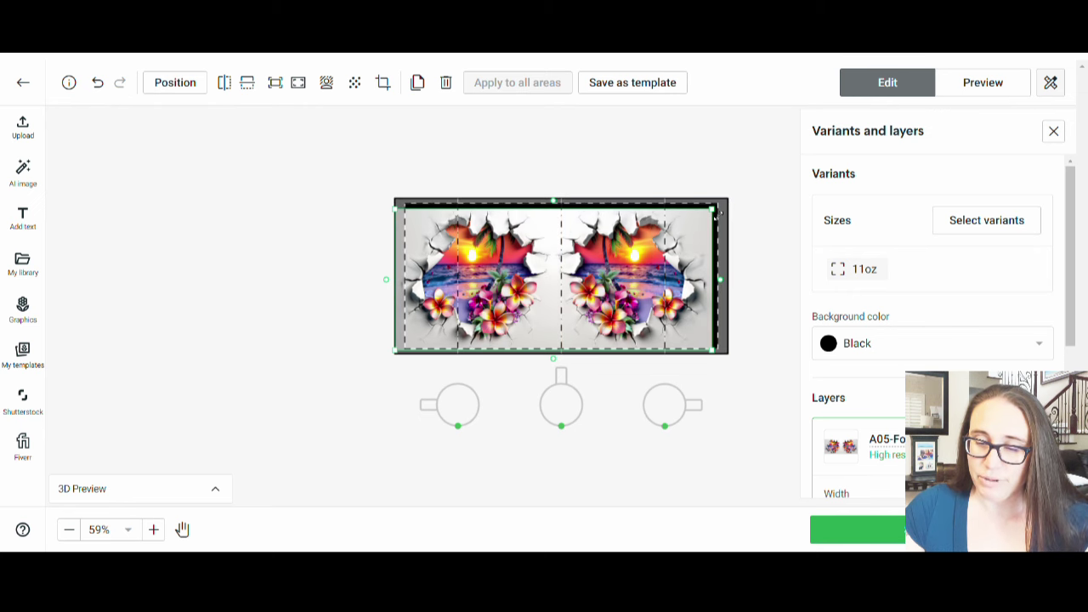
left_click_drag(635, 289, 643, 287)
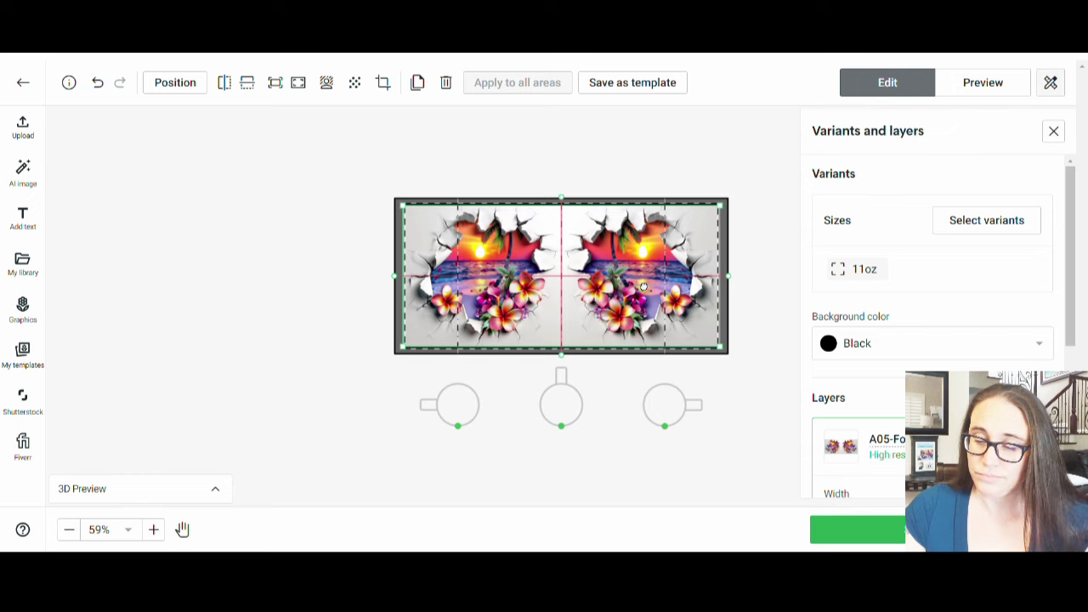
Step: Preview the fitted sunset flower wrap on the black mug mockup and return to the design editor
left_click(982, 82)
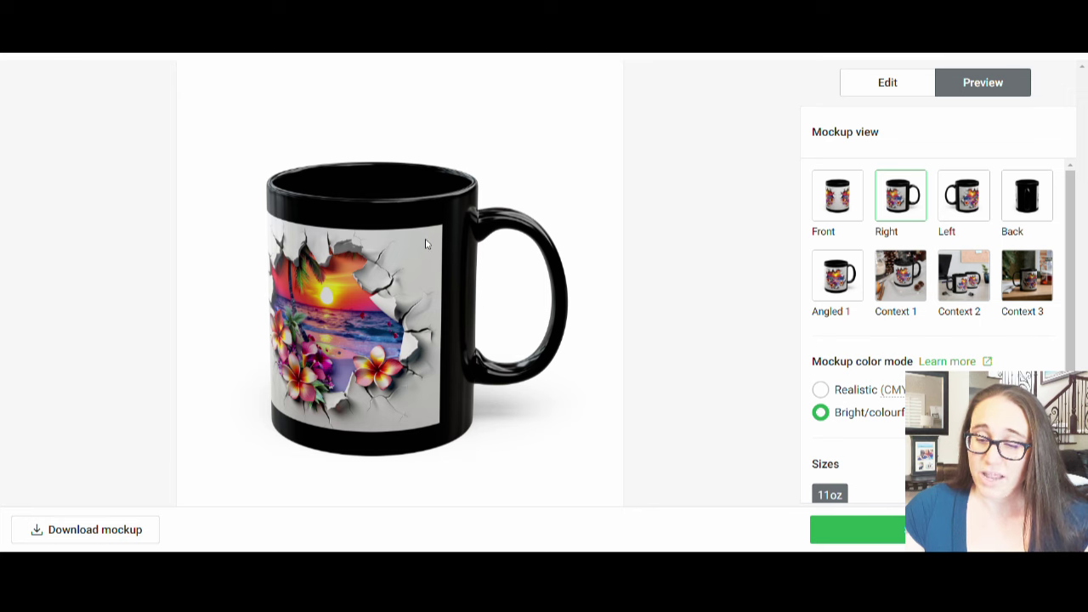
left_click(857, 86)
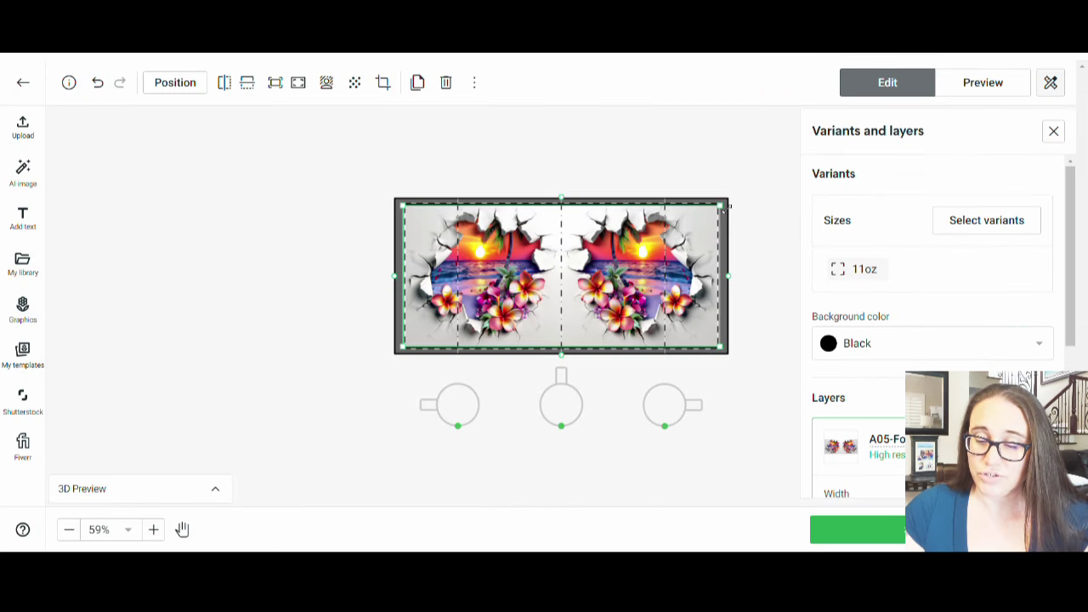
Step: Enlarge the sunset flower wrap until it covers the whole print area and preview it in the Context 1 mockup view
mouse_move(727, 208)
left_mouse_down()
mouse_move(756, 192)
mouse_move(748, 209)
mouse_move(746, 199)
left_mouse_up()
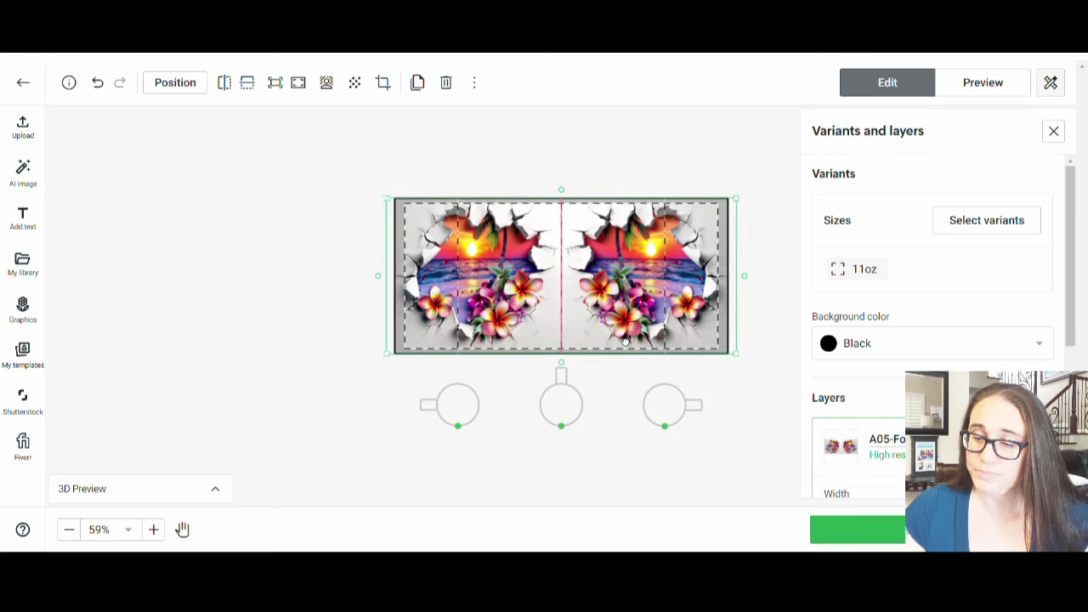
key("ctrl+]")
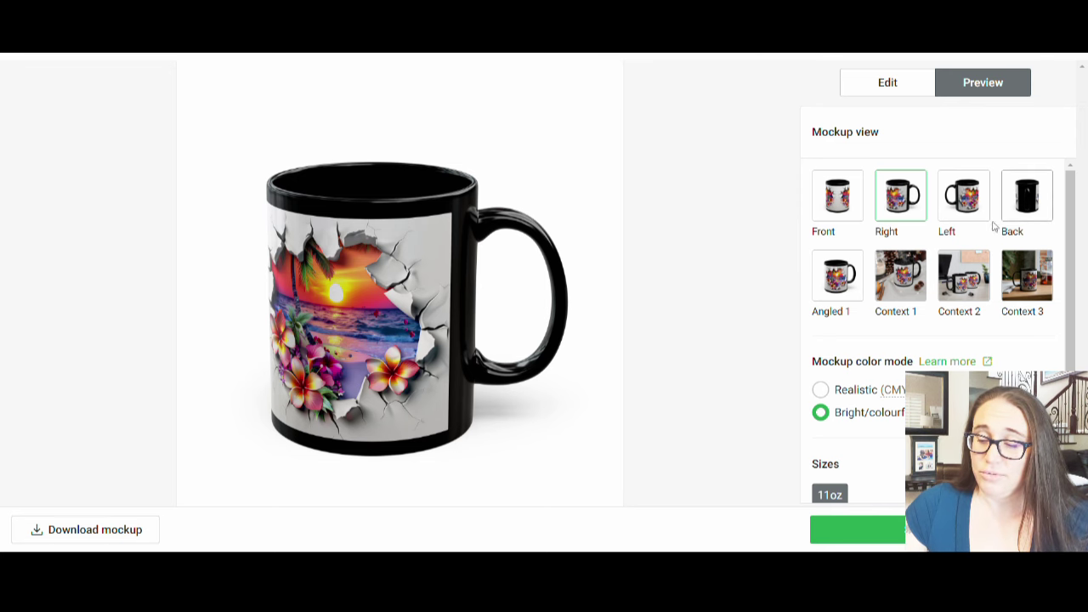
left_click(904, 278)
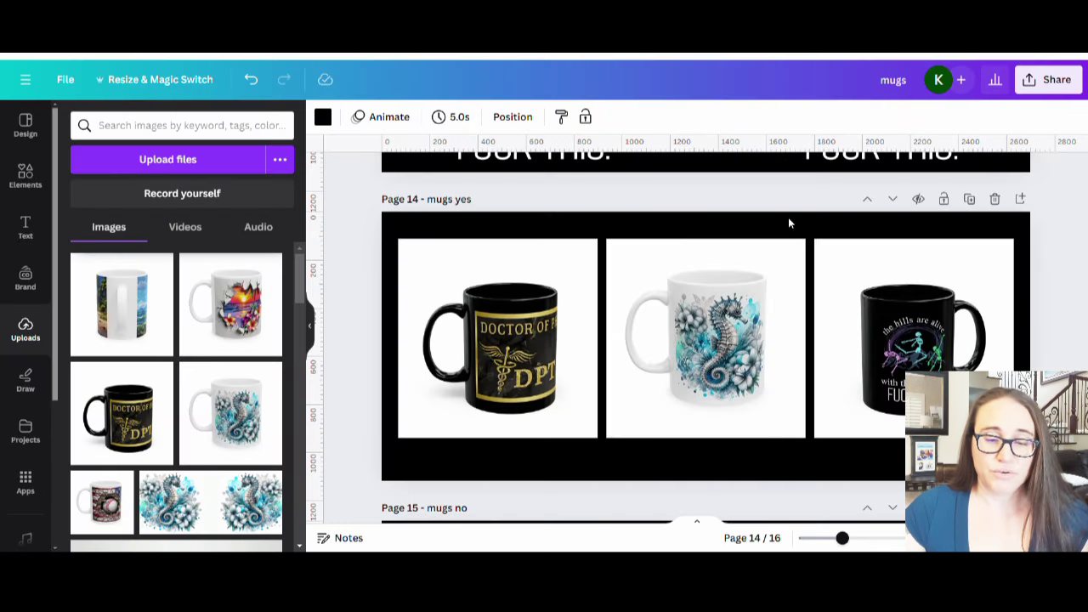
Step: Switch to the Canva mugs design and browse the element photos found for "mug mockup"
left_click(25, 175)
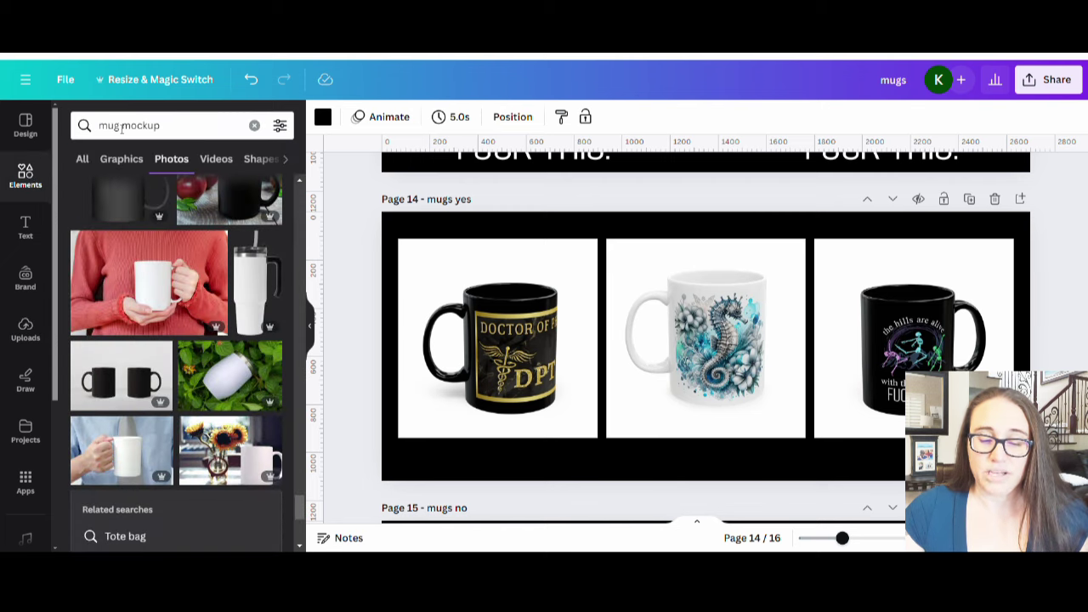
scroll(224, 283, "down", 3)
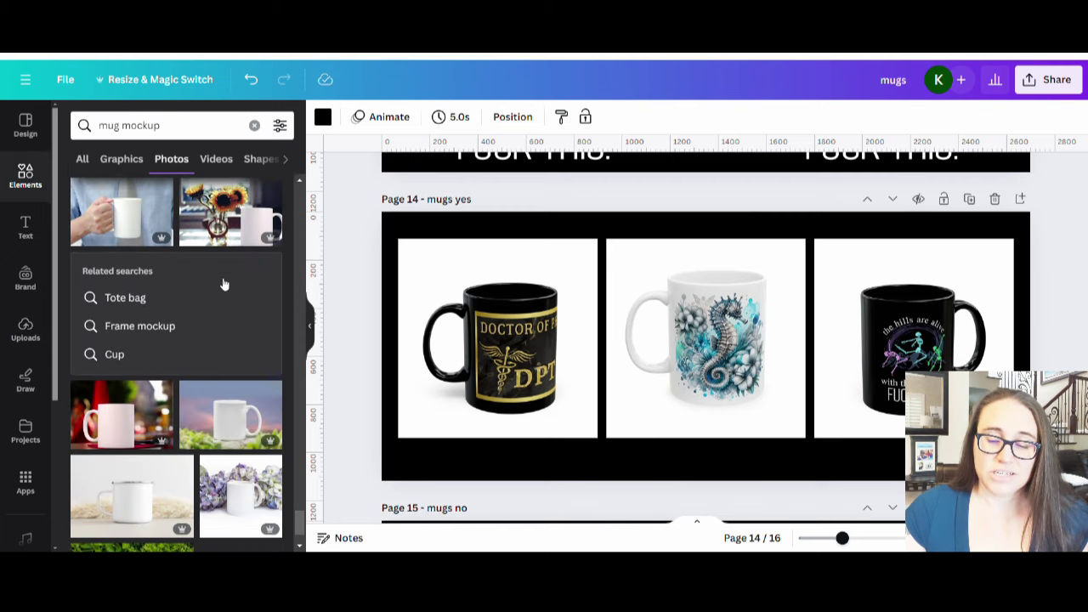
scroll(223, 283, "down", 3)
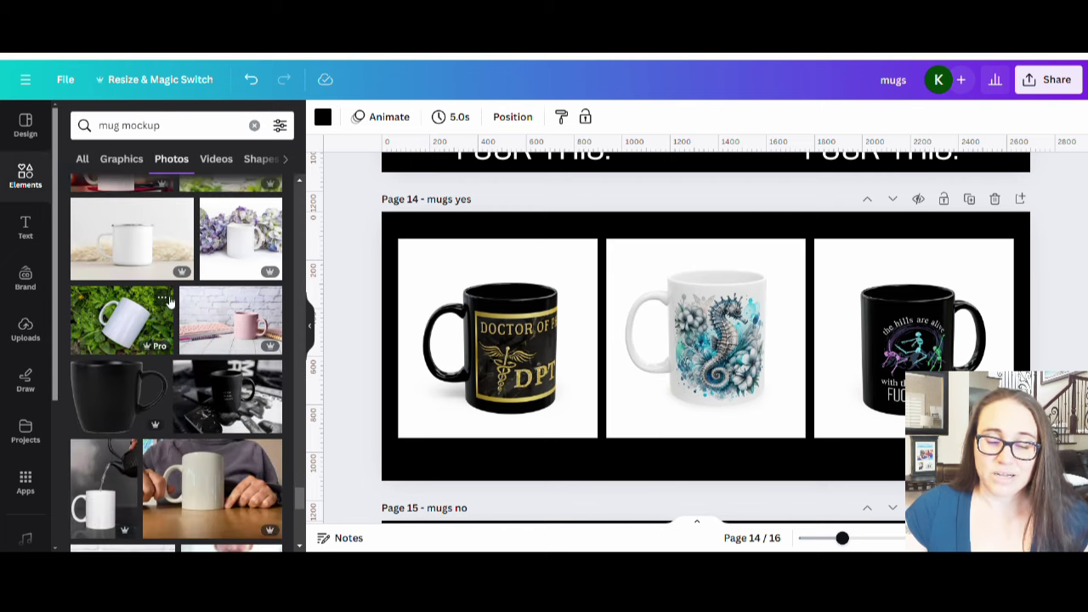
scroll(169, 301, "down", 2)
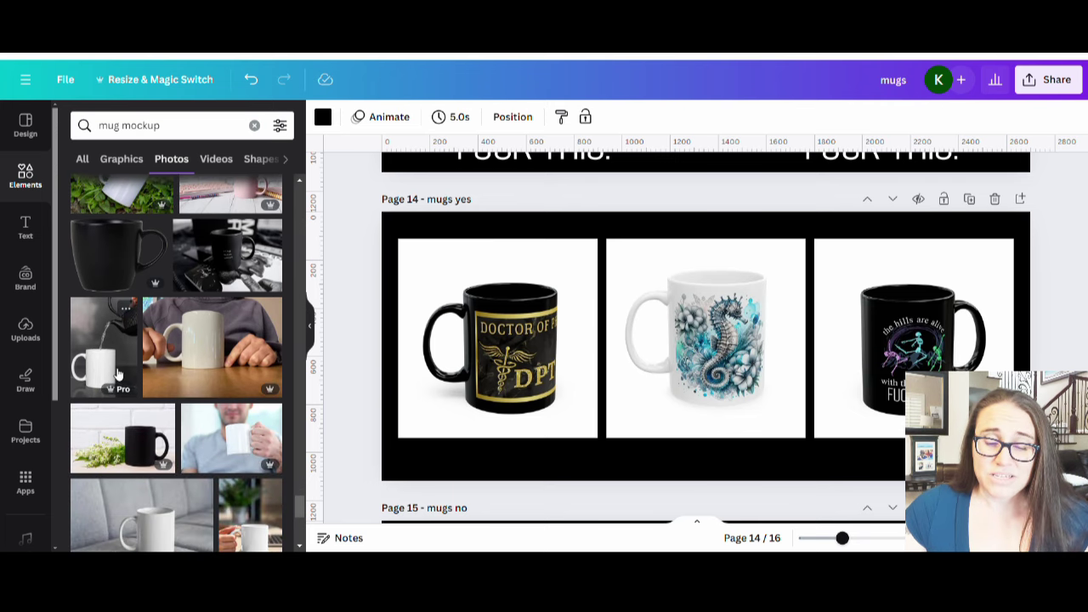
scroll(145, 474, "down", 1)
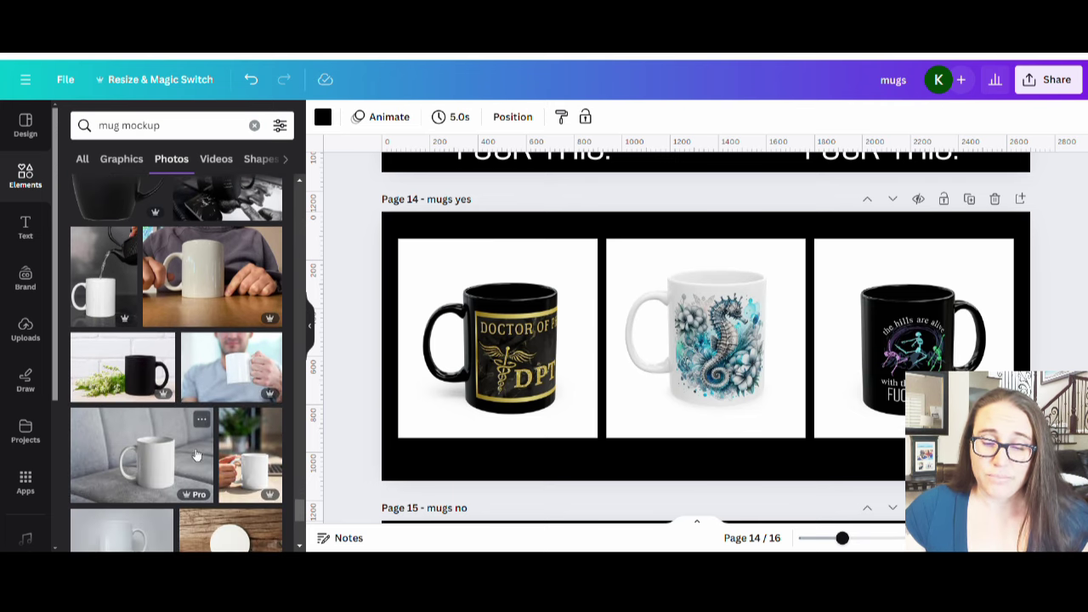
scroll(194, 450, "down", 5)
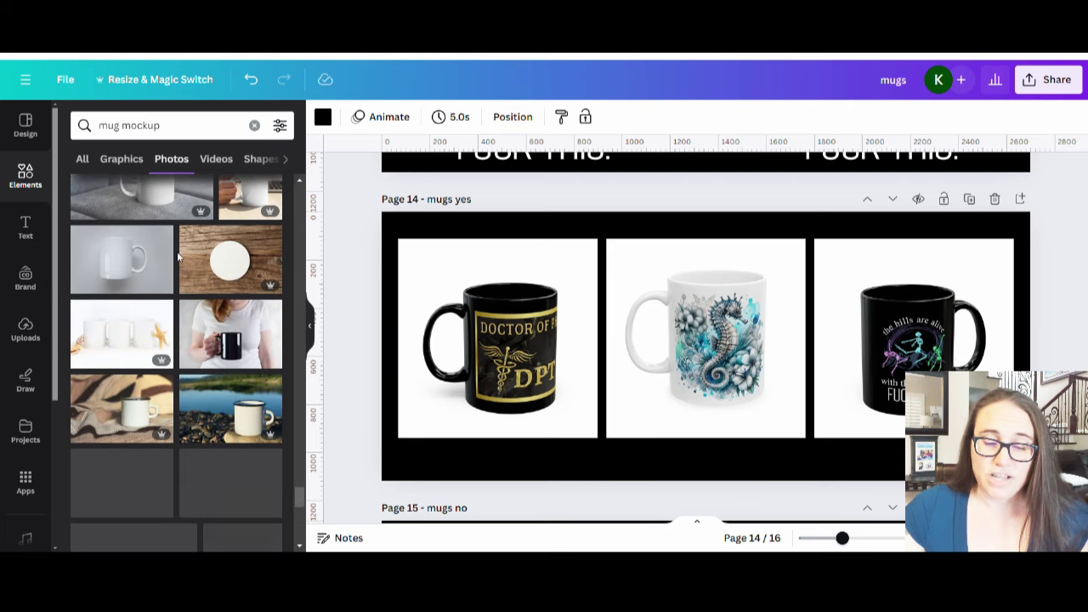
scroll(222, 333, "down", 1)
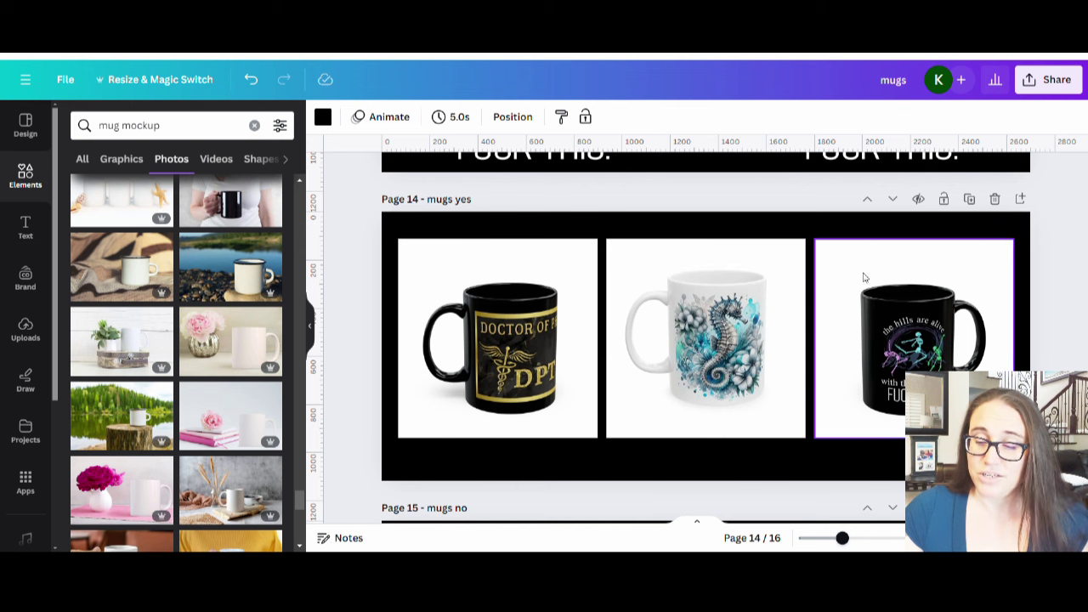
Step: Compare the black mug scene with the laptop on page 16 with the plain mug mockups on page 14
scroll(821, 284, "down", 6)
scroll(711, 313, "down", 3)
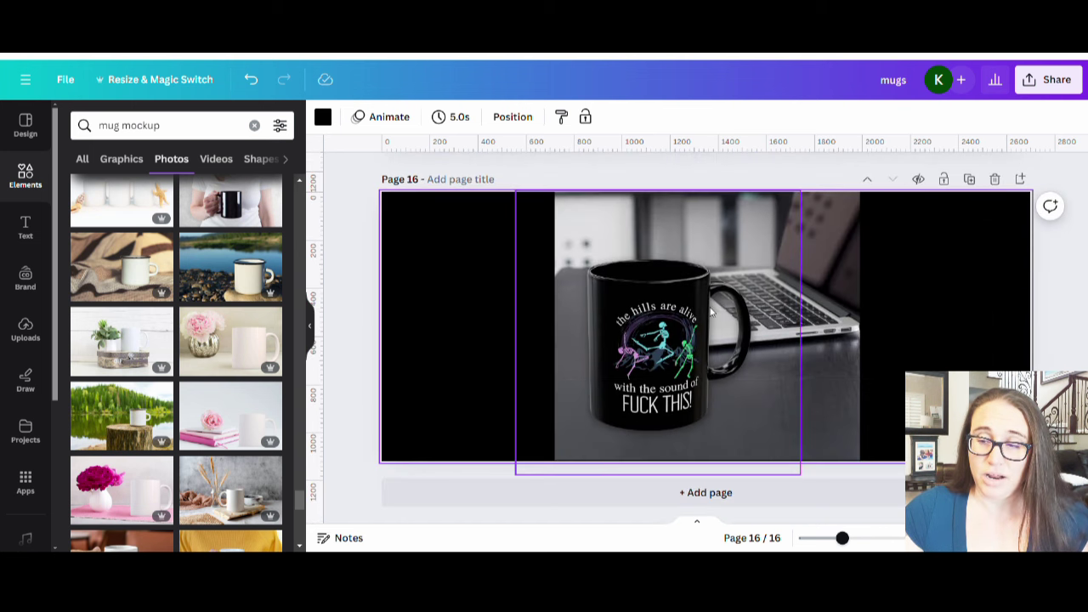
scroll(656, 360, "up", 8)
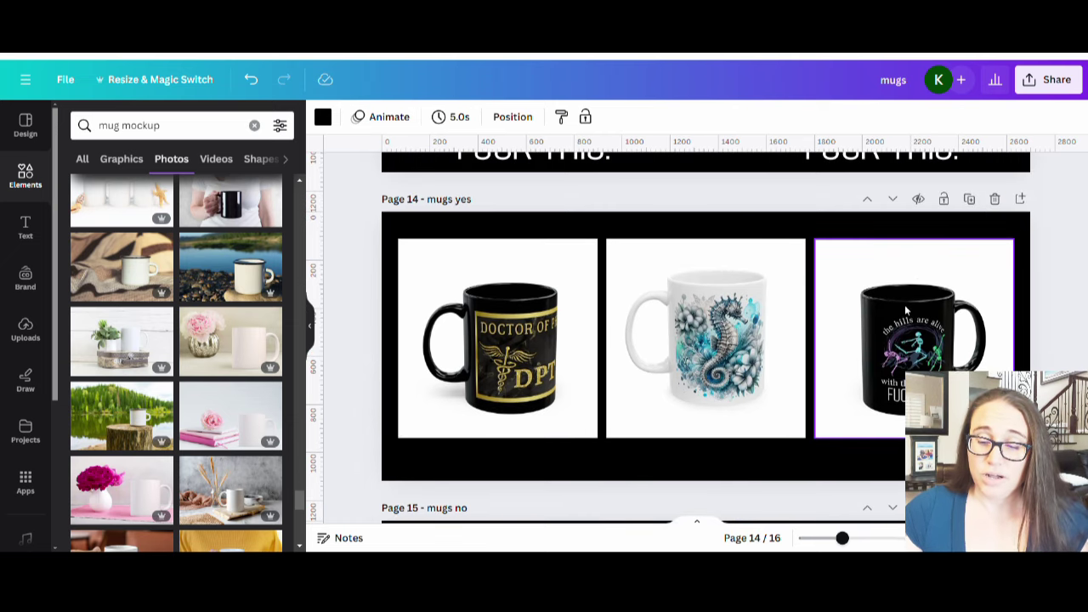
scroll(926, 351, "down", 8)
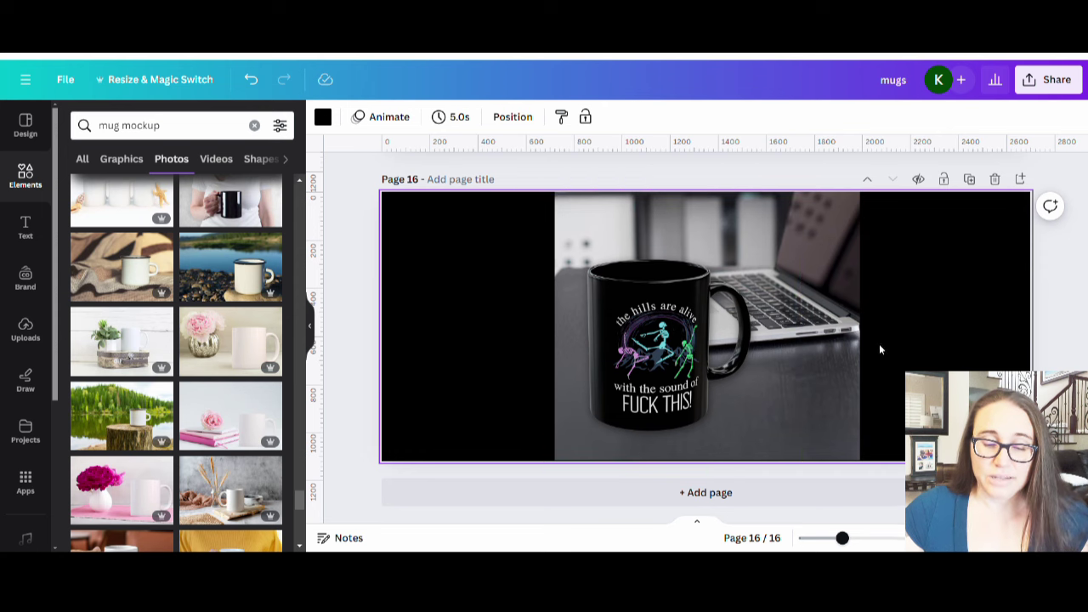
Step: Look through the "mug mockup" photos for lifestyle scenes with blank white or black mugs
scroll(219, 297, "down", 2)
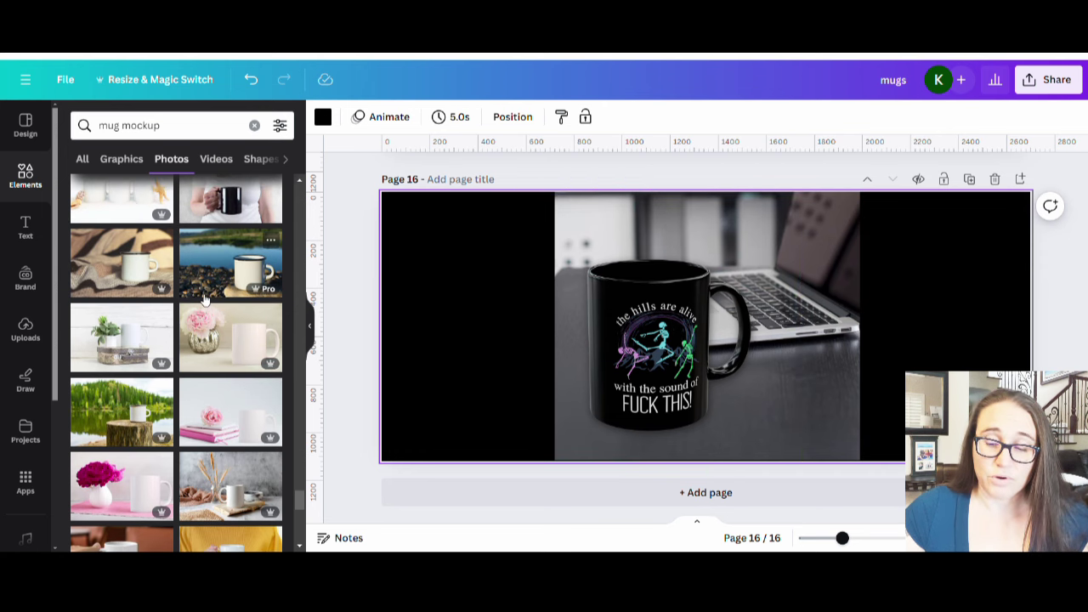
scroll(219, 297, "down", 3)
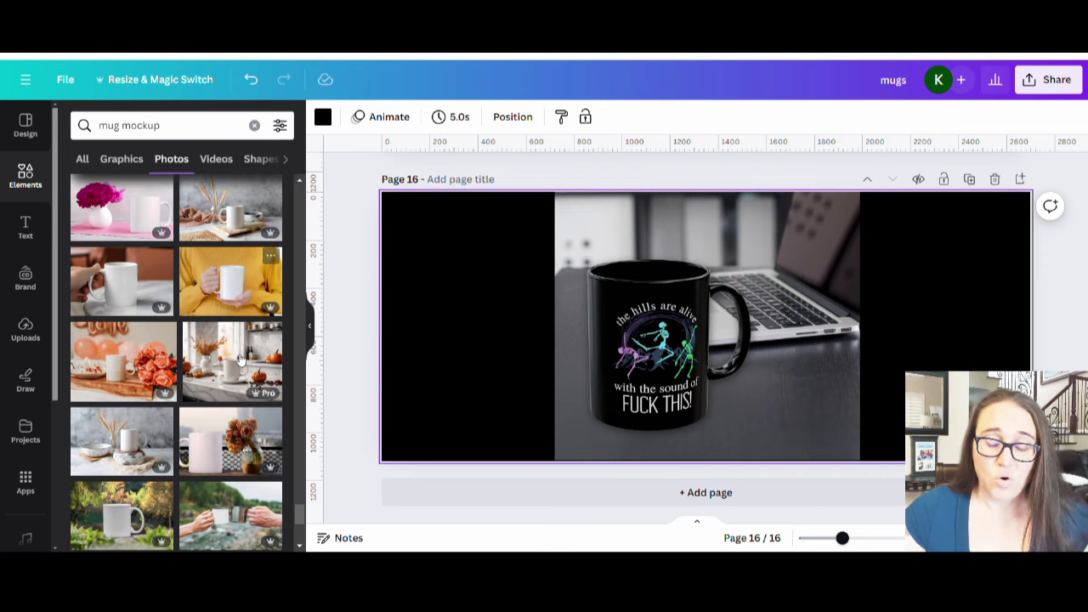
left_click_drag(113, 495, 698, 411)
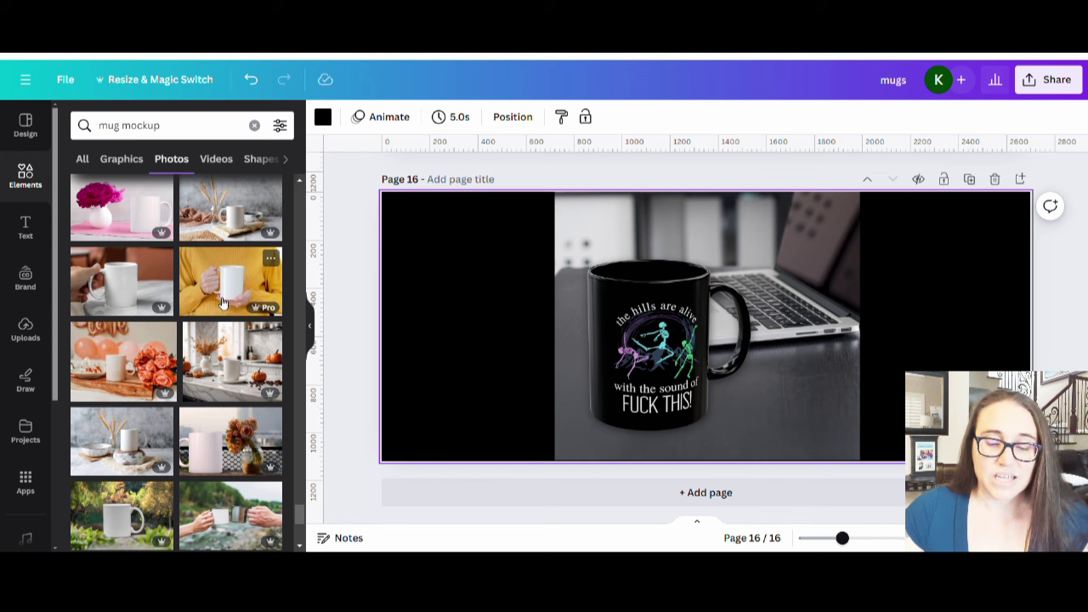
scroll(225, 306, "down", 5)
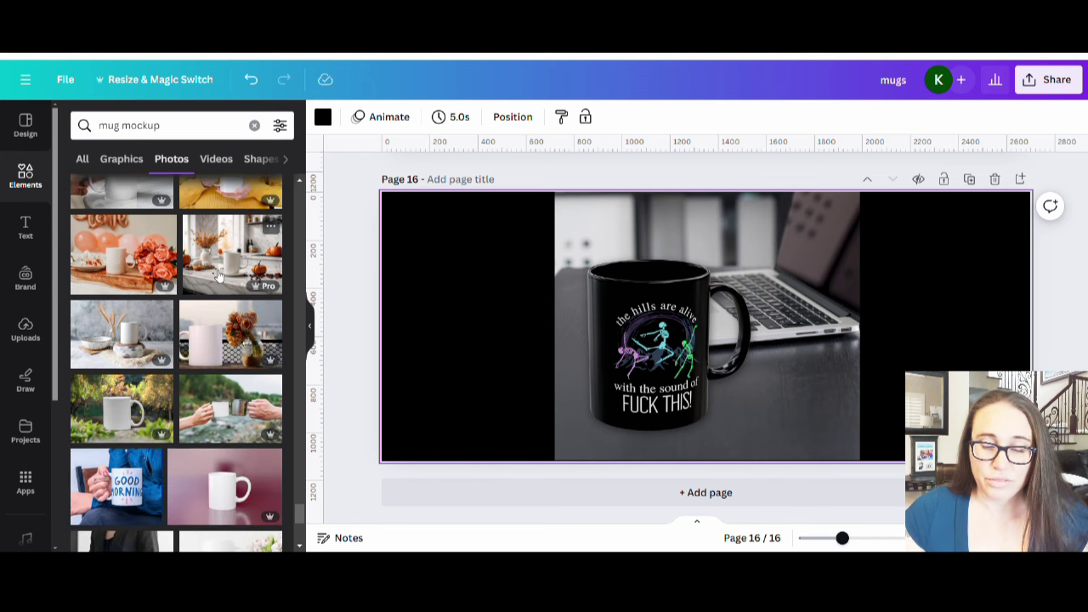
scroll(230, 337, "down", 3)
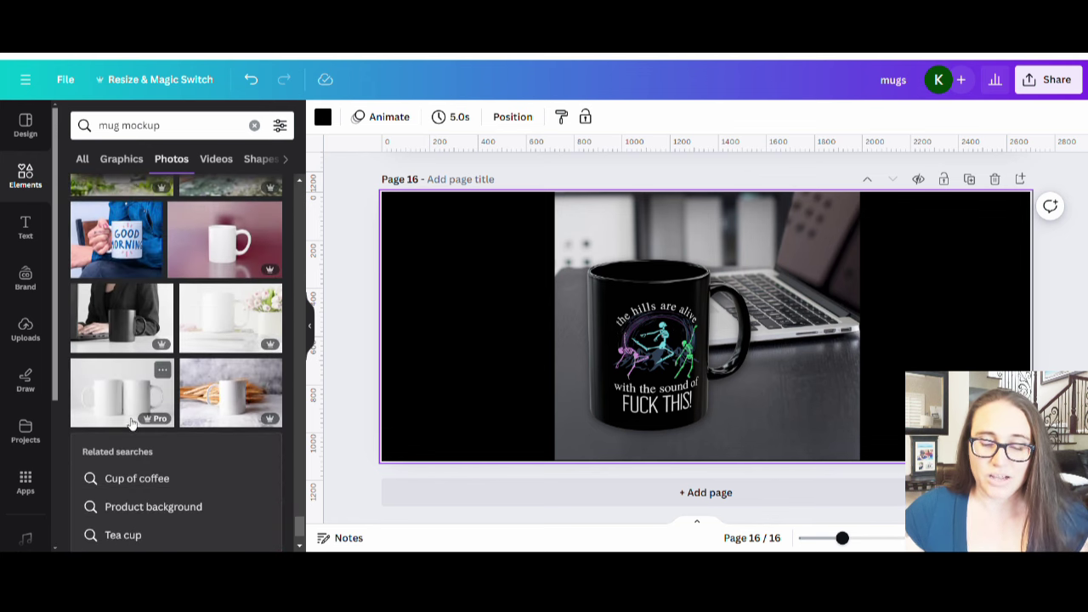
scroll(116, 389, "down", 5)
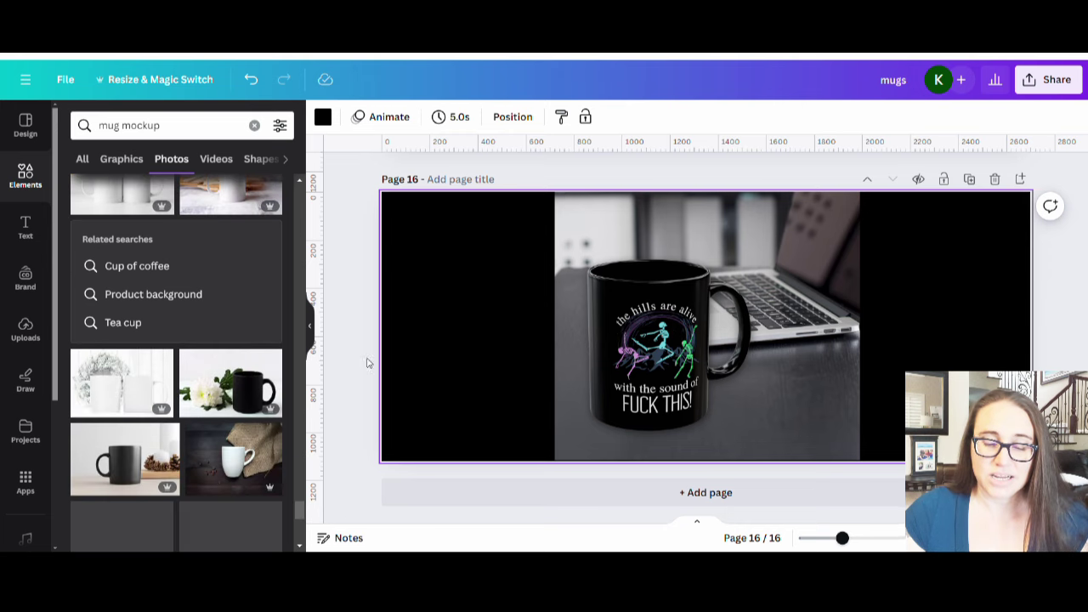
scroll(170, 357, "down", 5)
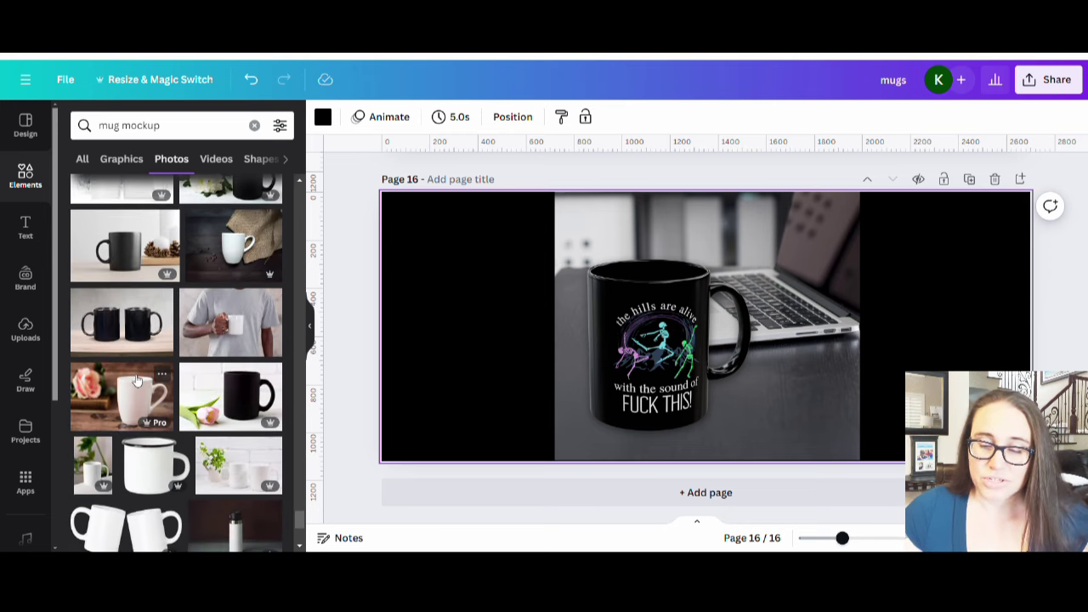
scroll(162, 421, "down", 5)
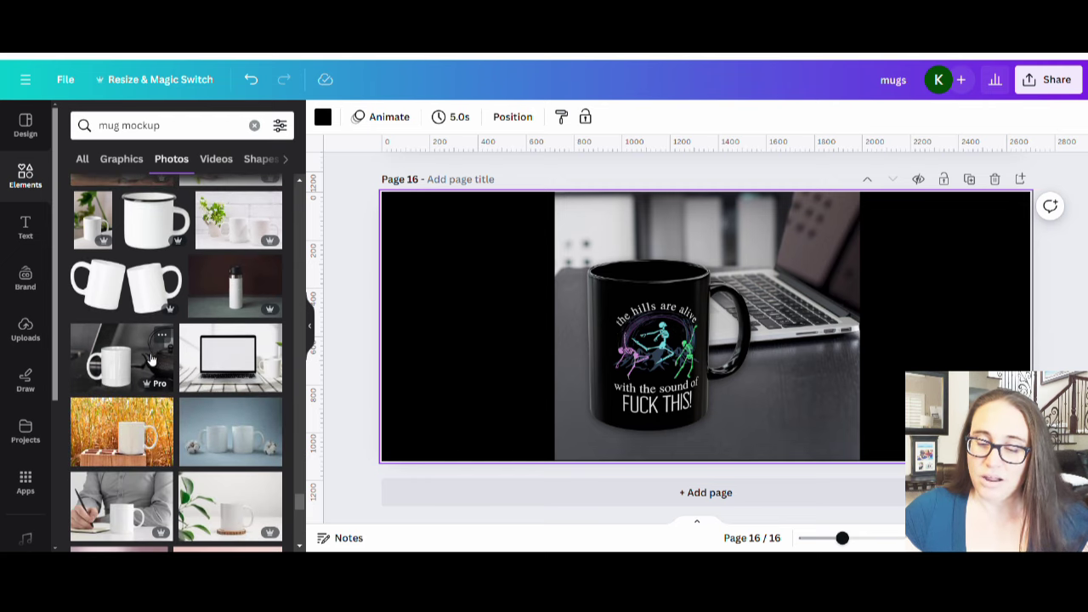
scroll(170, 359, "down", 2)
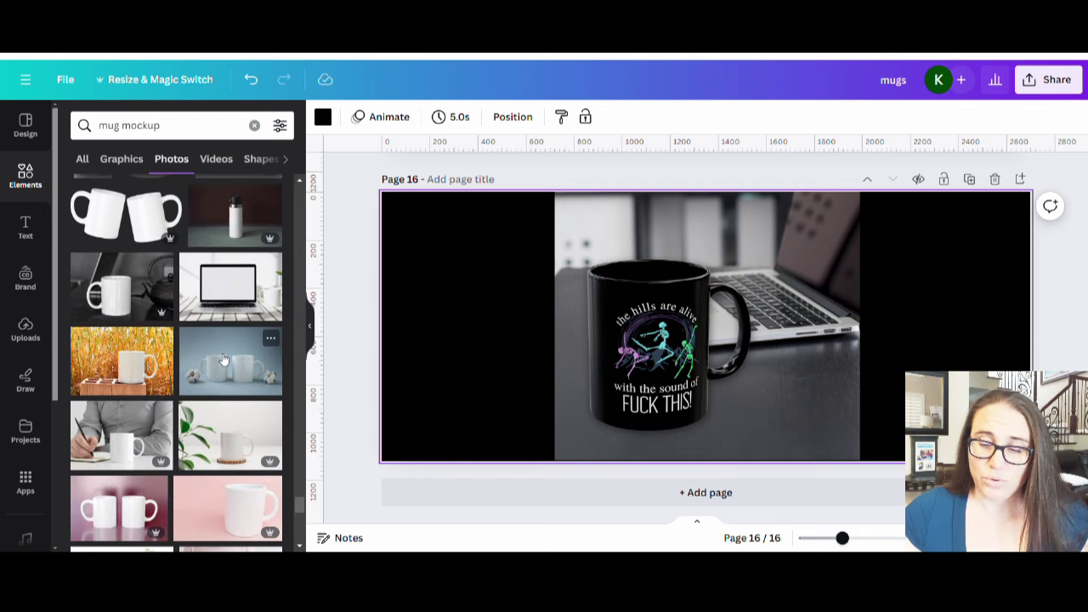
scroll(224, 360, "down", 2)
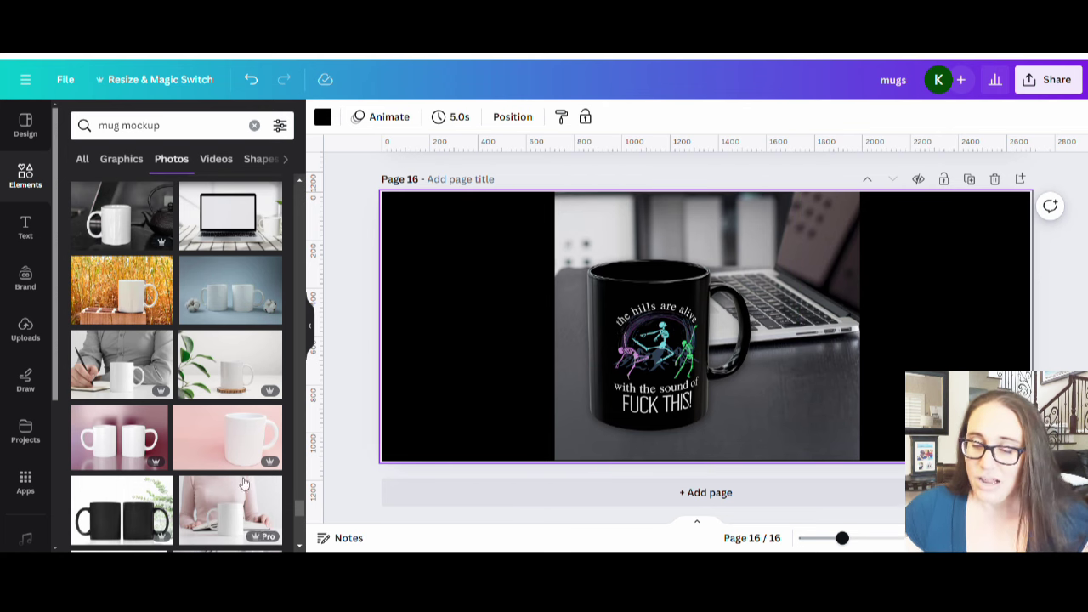
Step: Try the photo of a white mug beside a person writing next to the black mug on page 16, and delete it
left_click(132, 374)
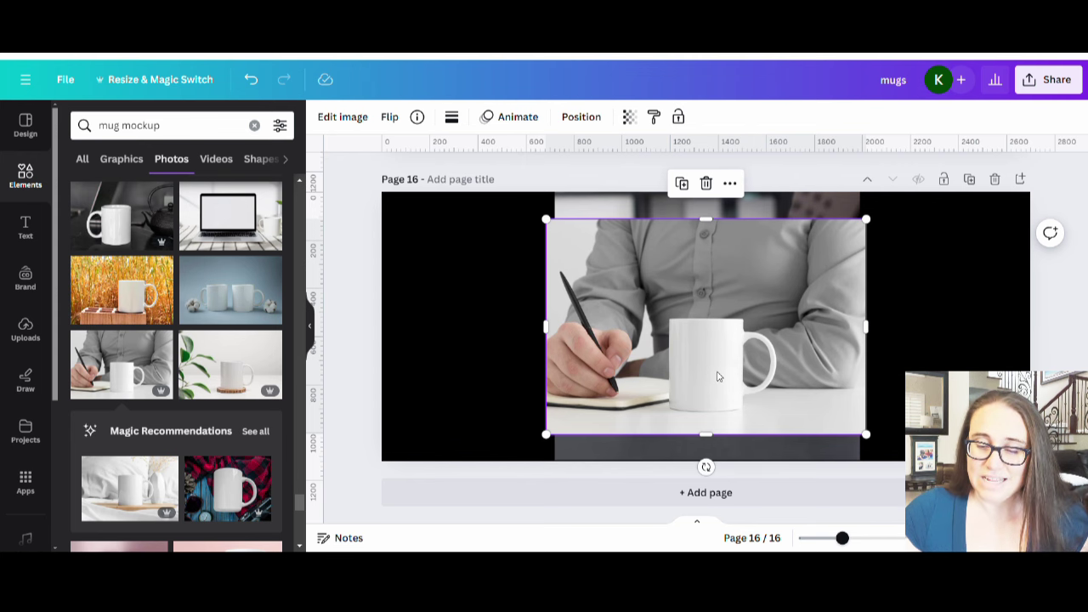
left_click_drag(718, 377, 396, 384)
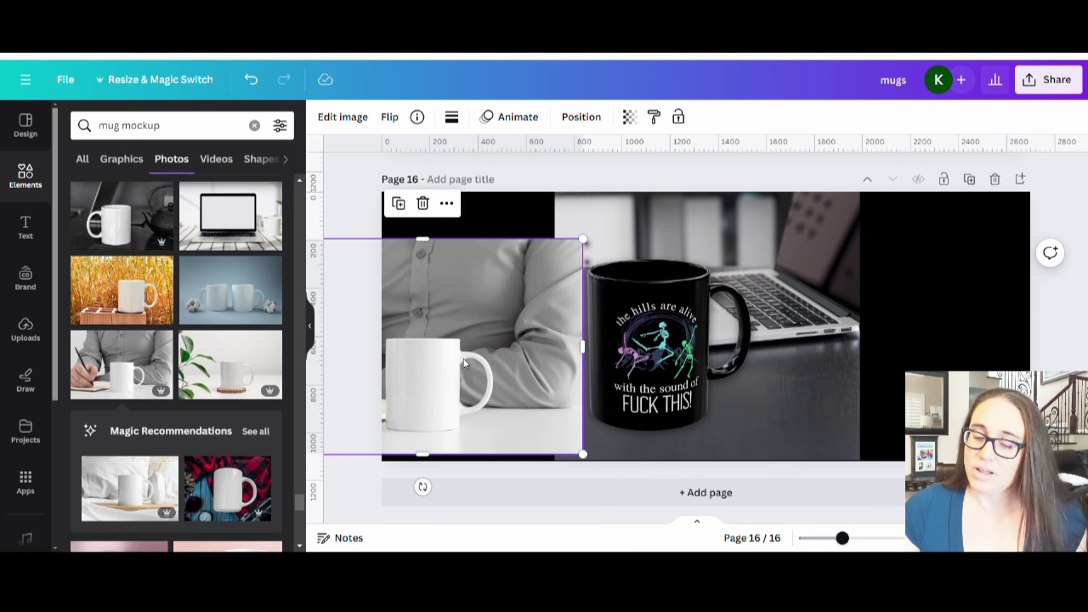
key("Delete")
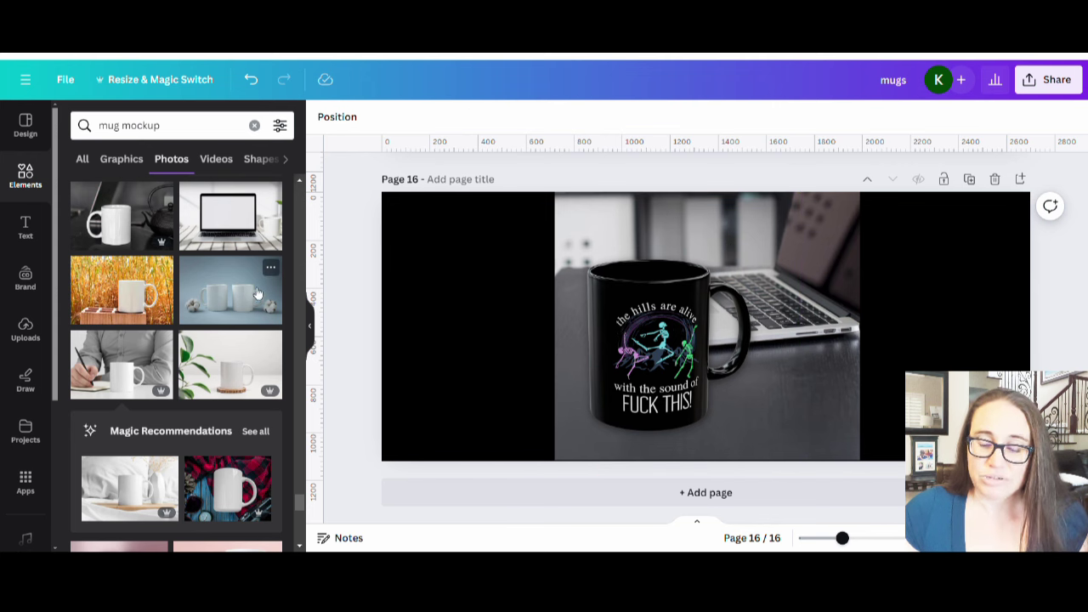
Step: Examine further blank mug photos in the "mug mockup" results and return to the example mugs on page 15
scroll(165, 341, "down", 5)
scroll(165, 344, "down", 10)
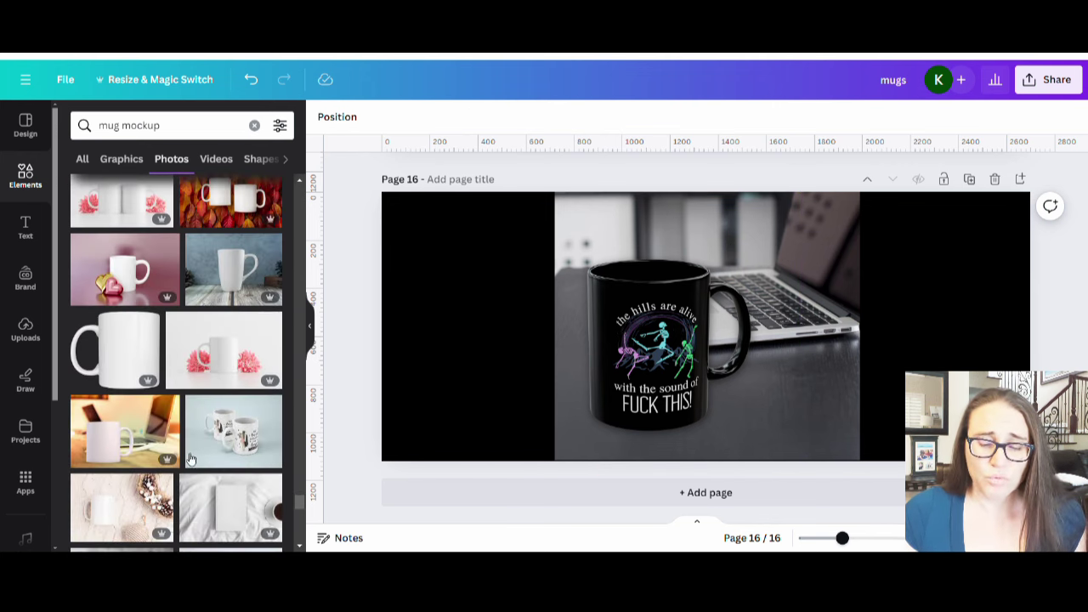
scroll(196, 349, "down", 3)
scroll(200, 357, "down", 8)
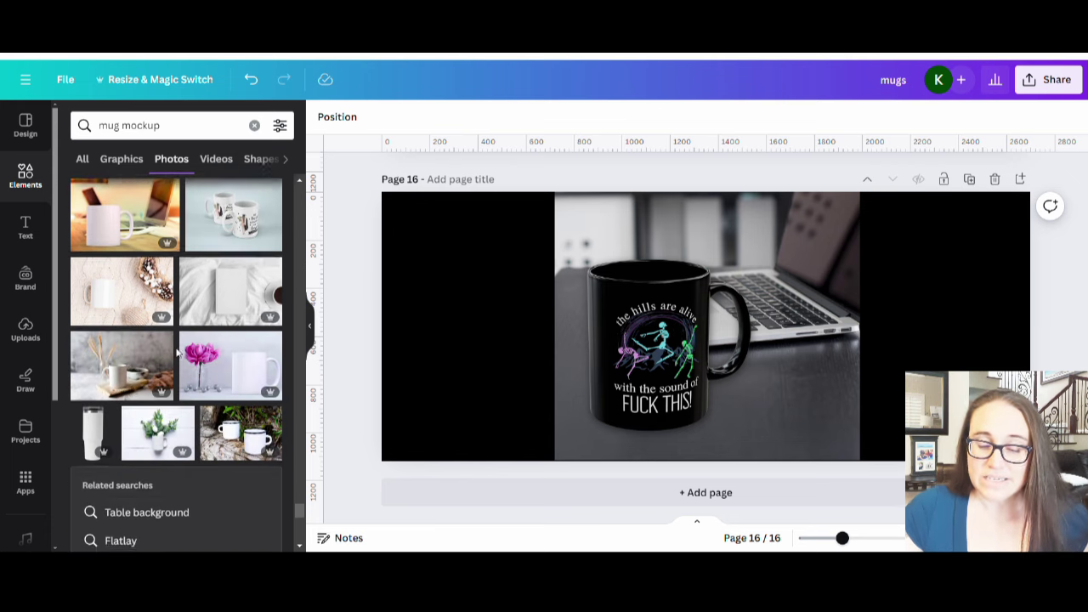
scroll(221, 382, "down", 8)
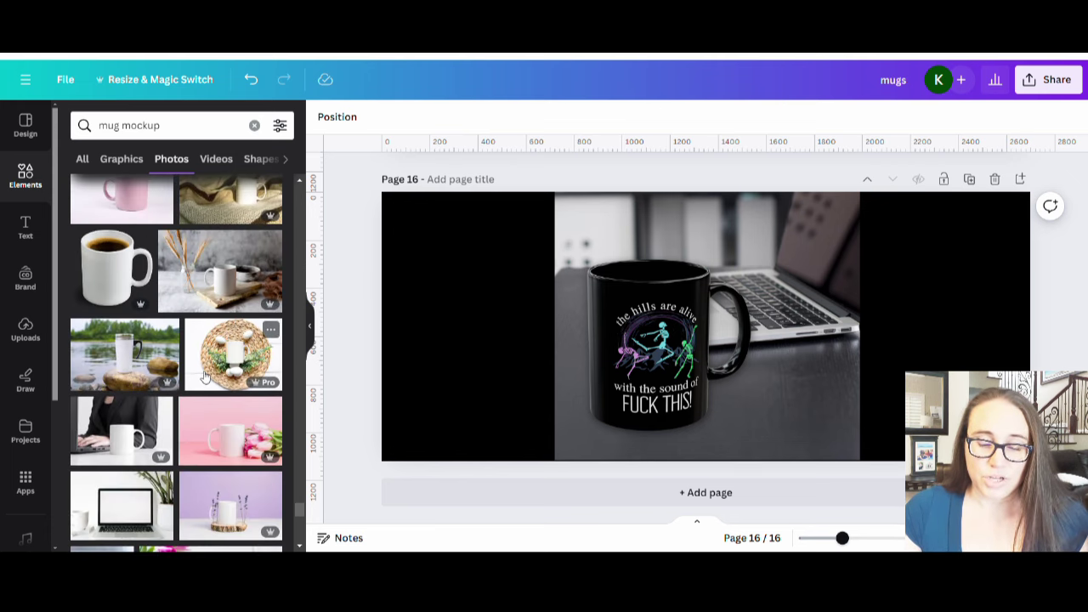
scroll(204, 377, "down", 8)
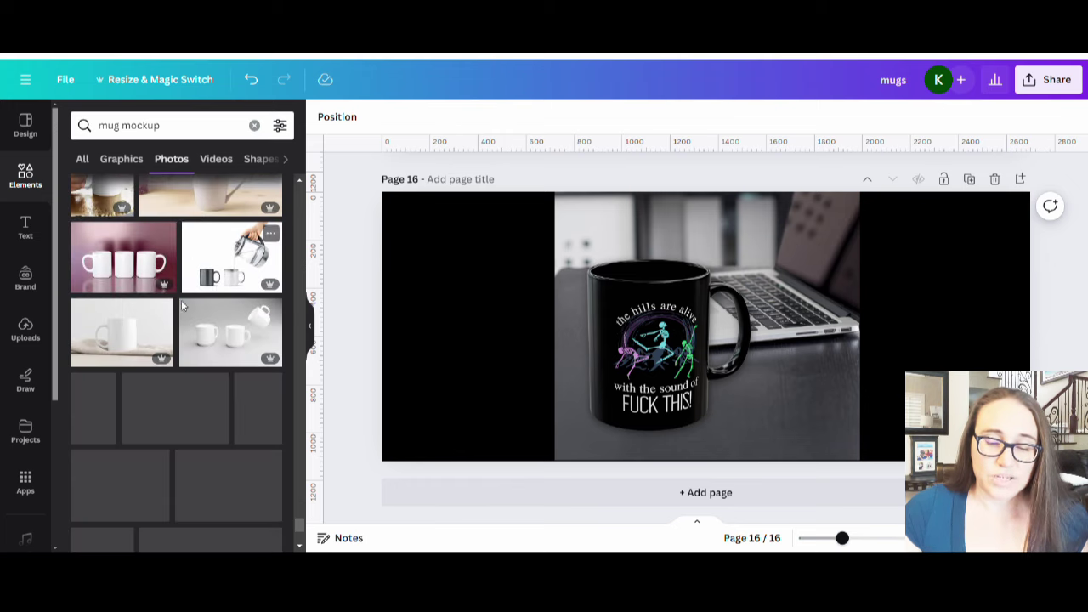
scroll(170, 349, "down", 5)
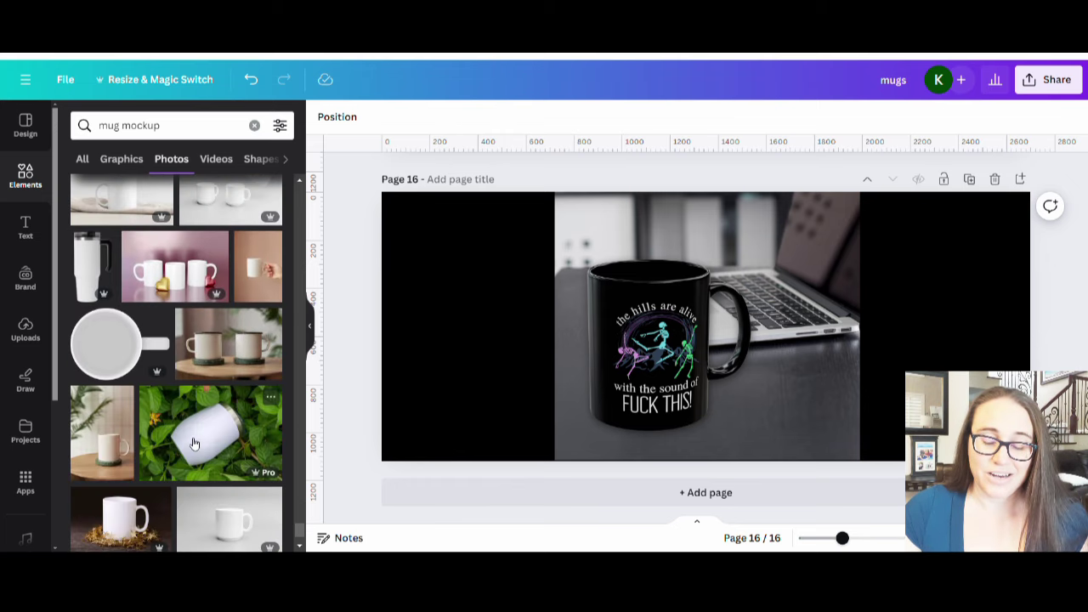
scroll(194, 335, "down", 6)
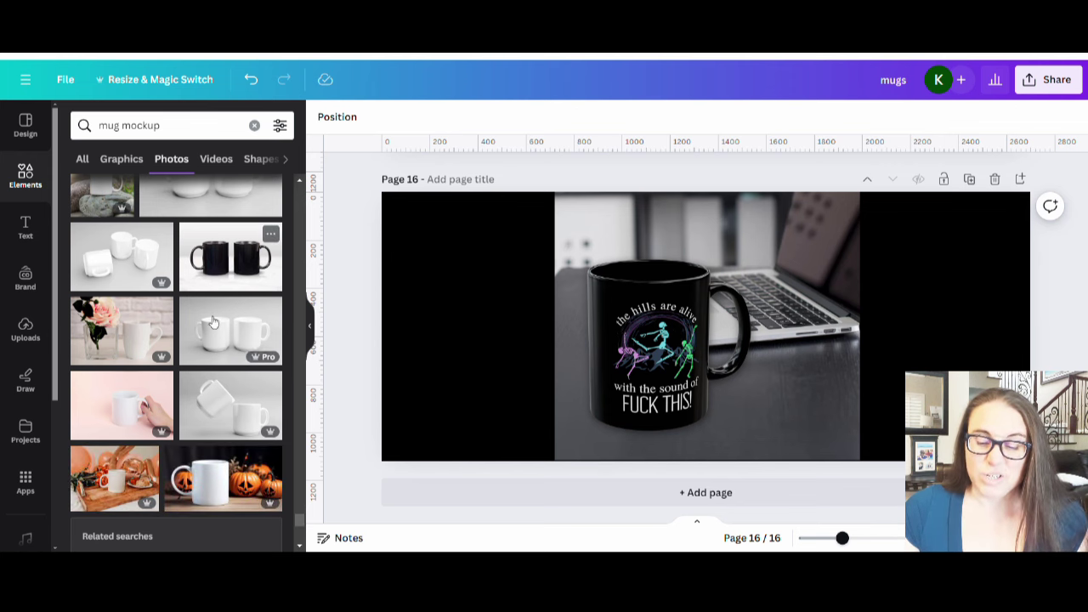
scroll(226, 281, "down", 1)
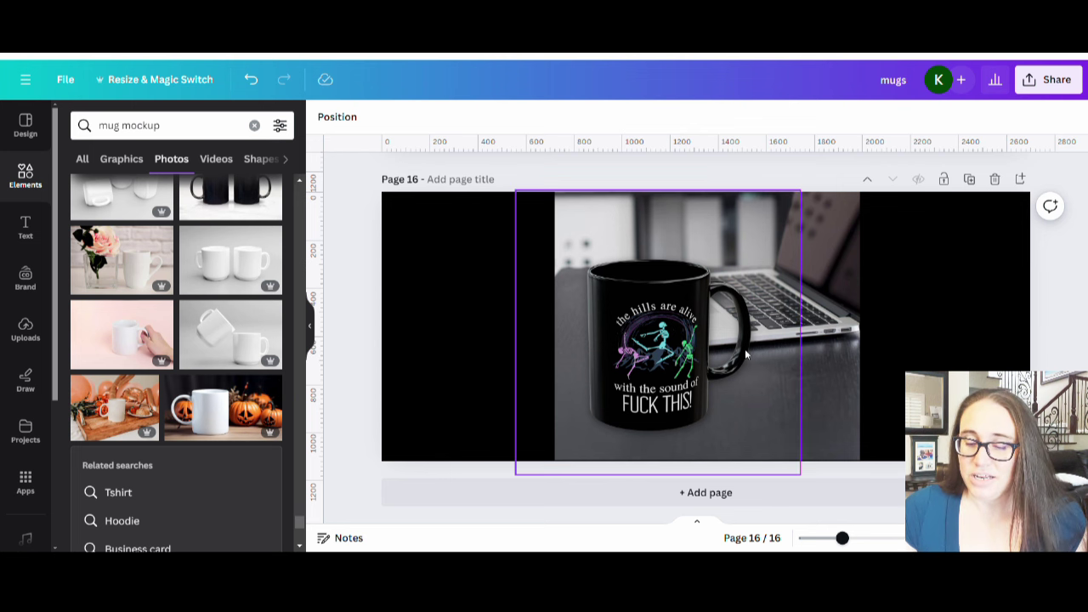
scroll(746, 355, "up", 3)
scroll(710, 449, "up", 5)
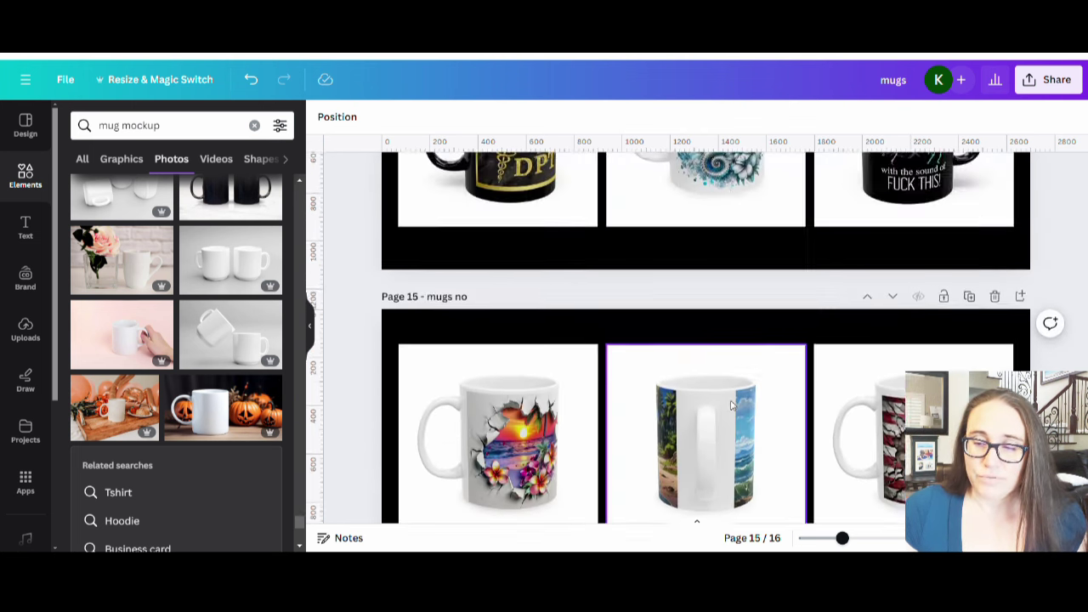